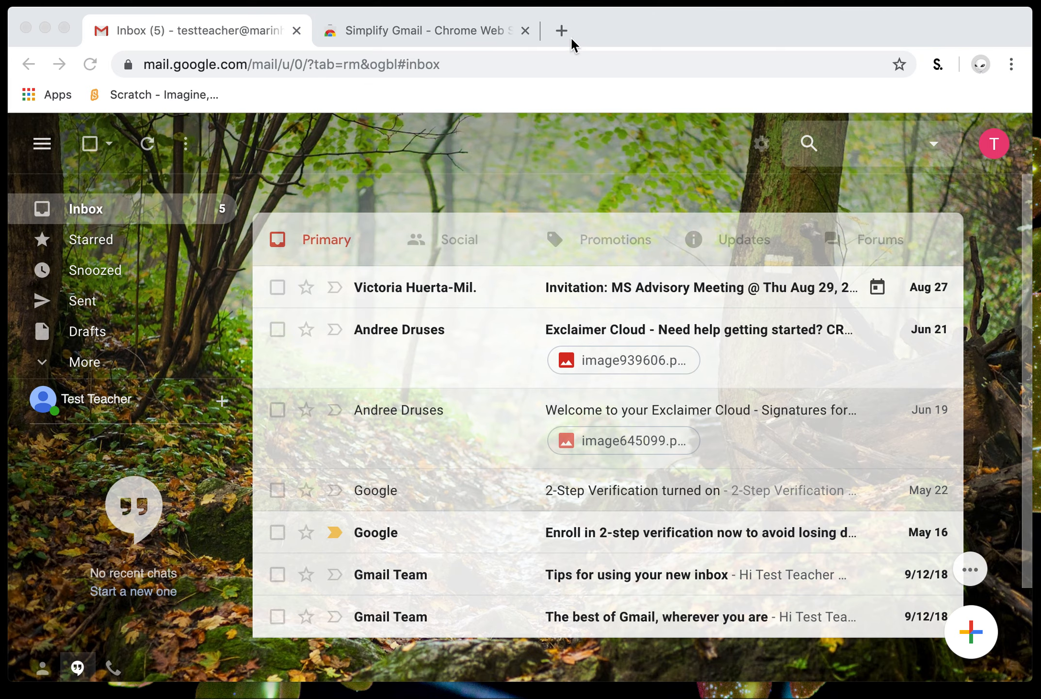
Search the web for "gmail labels" in a new browser tab.
left_click(562, 35)
type("gmail labels")
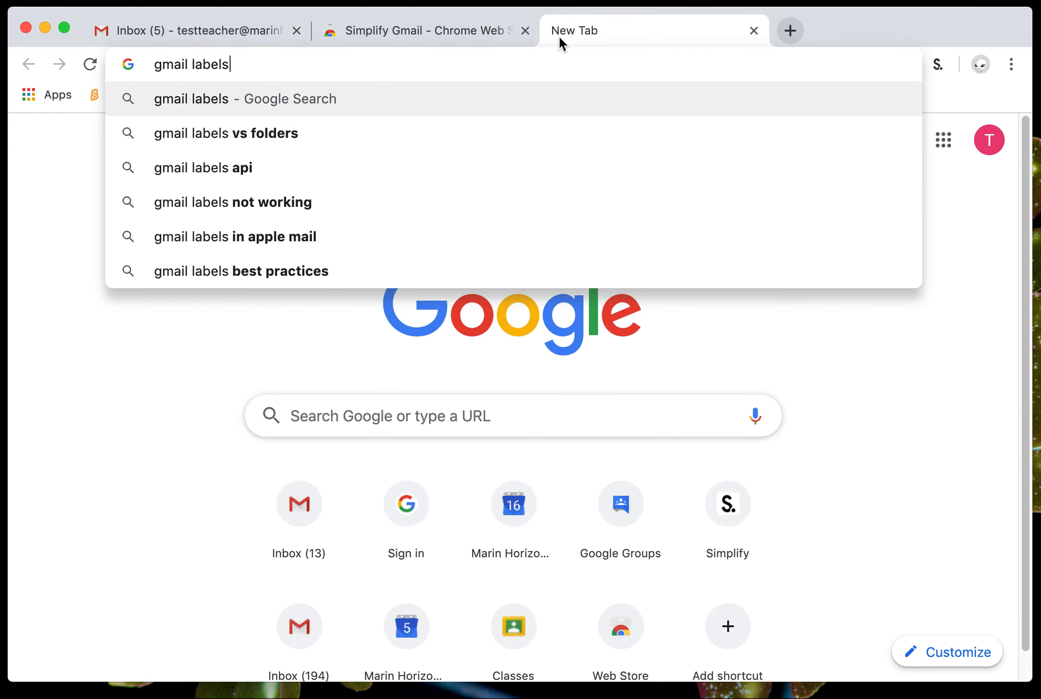
key("Return")
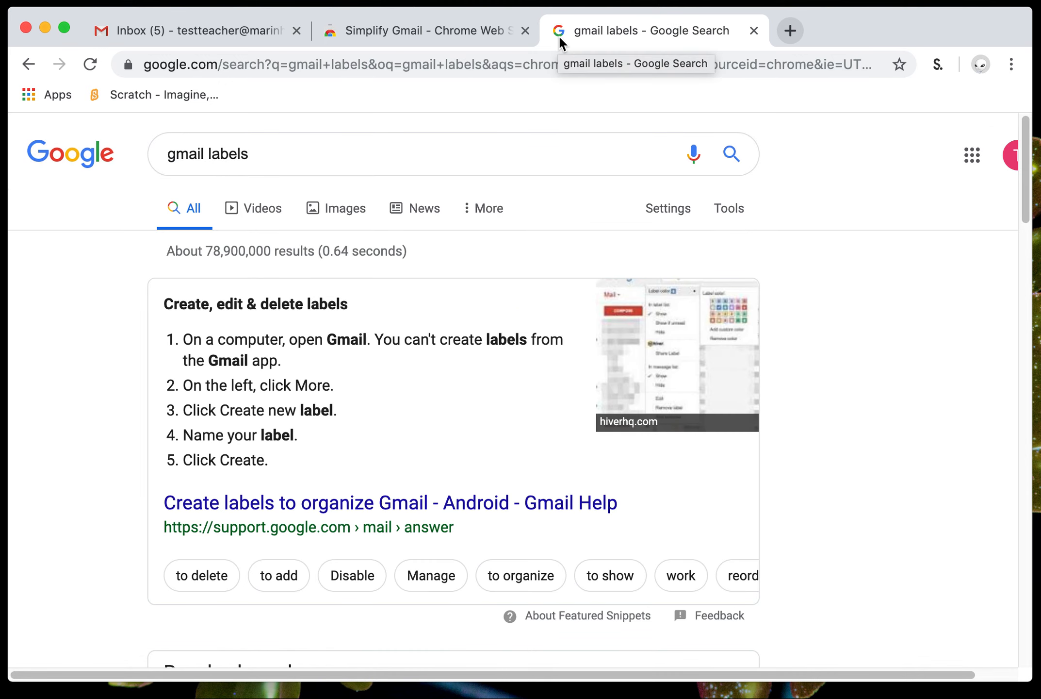
Return to the Gmail inbox and shrink the chat area to make room for the mailbox and label list.
left_click(164, 34)
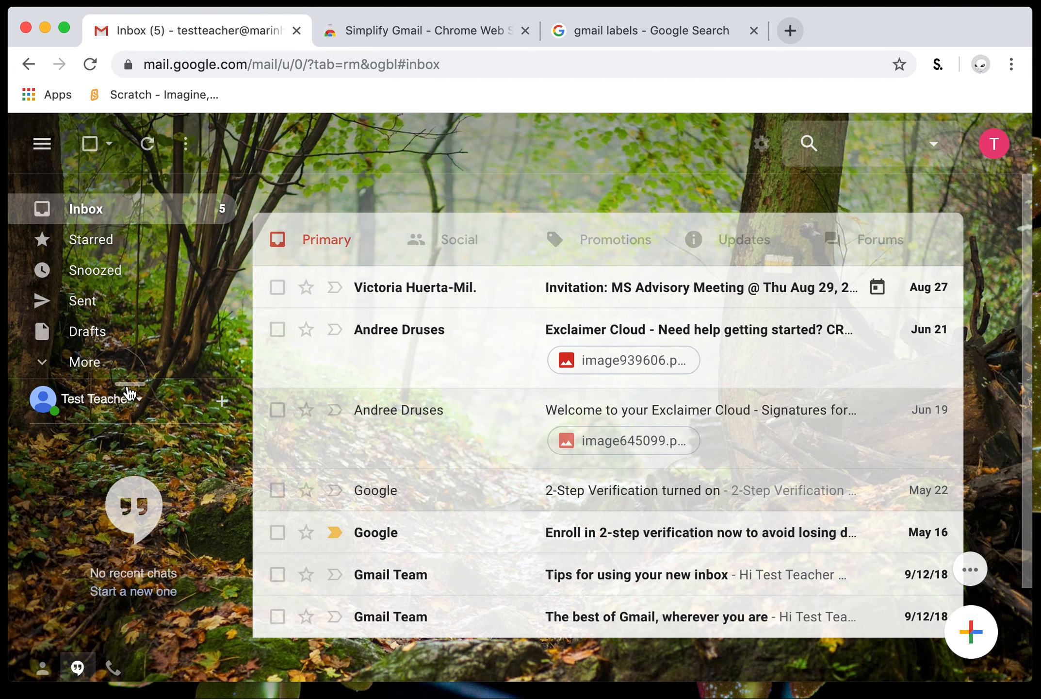
left_click(127, 438)
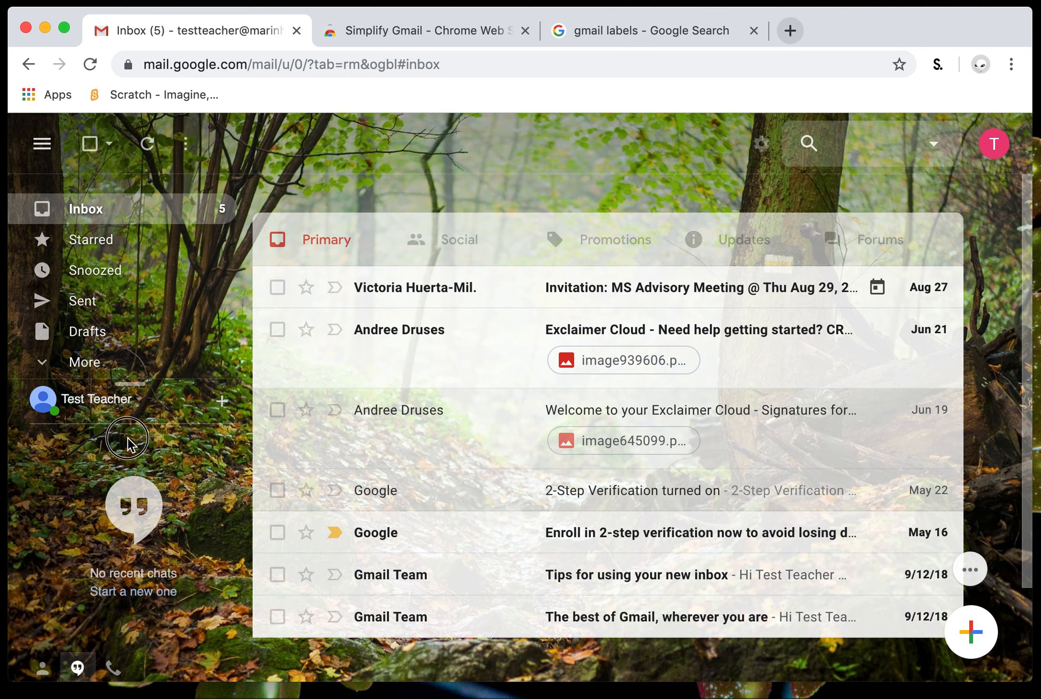
left_click(42, 668)
left_click(77, 667)
left_click(111, 669)
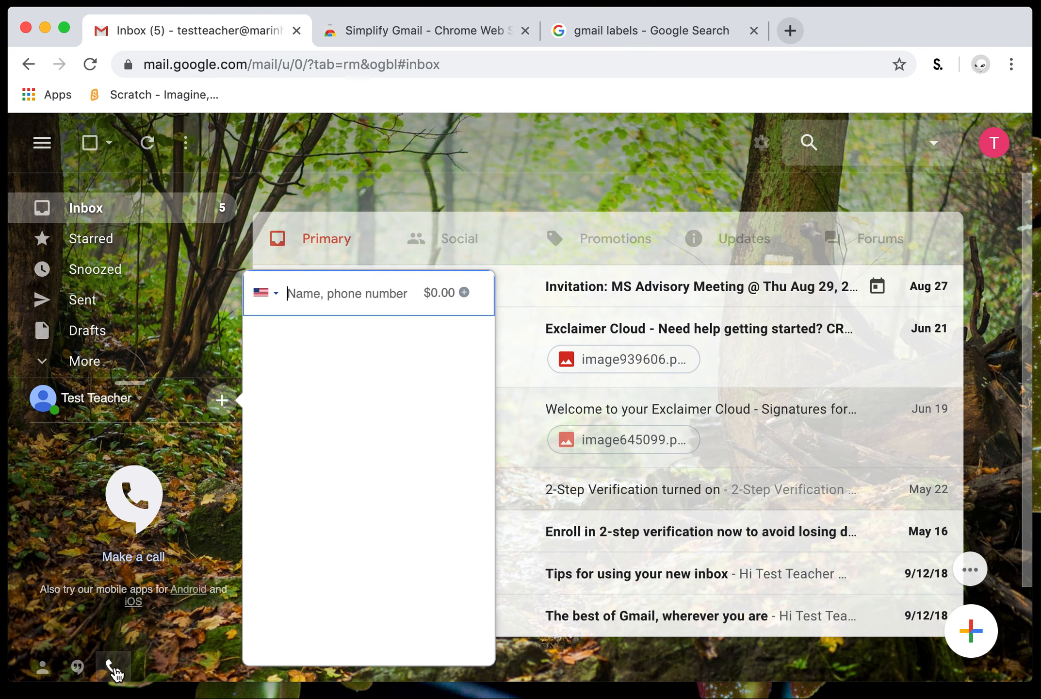
left_click(71, 670)
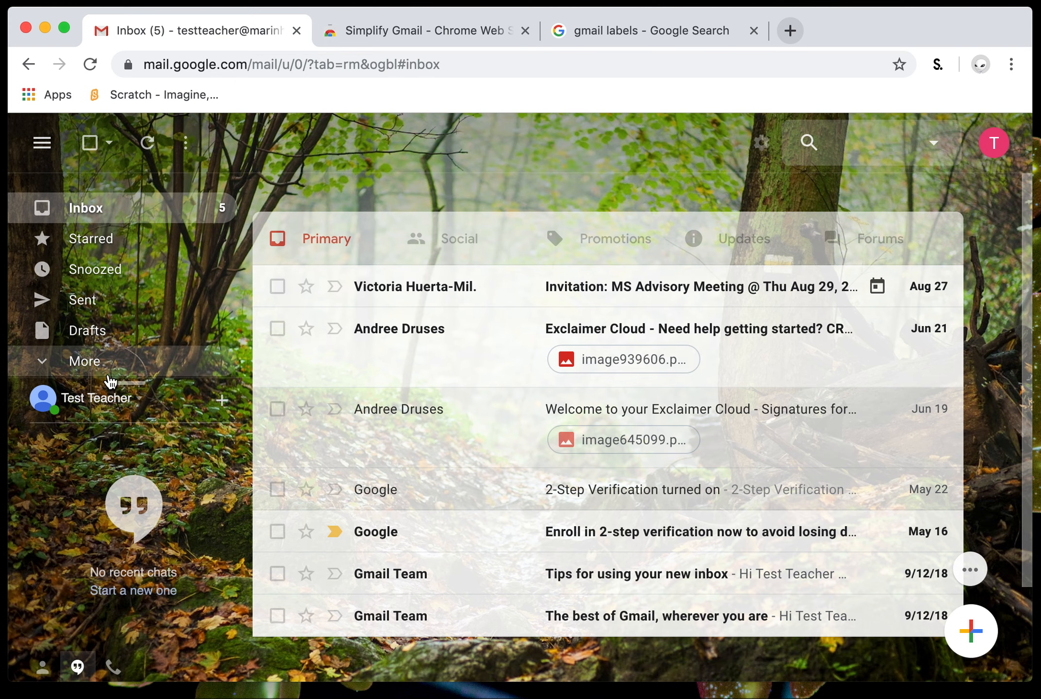
left_click_drag(121, 381, 118, 596)
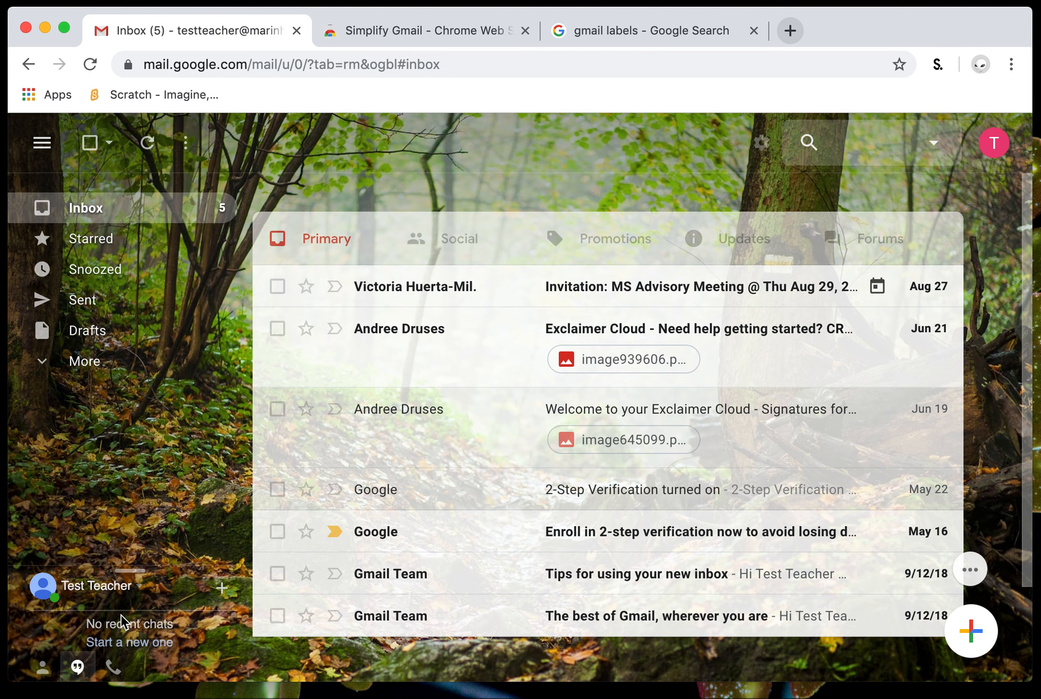
Expand the full mailbox list and create a new label named "Parent Communications".
left_click(78, 366)
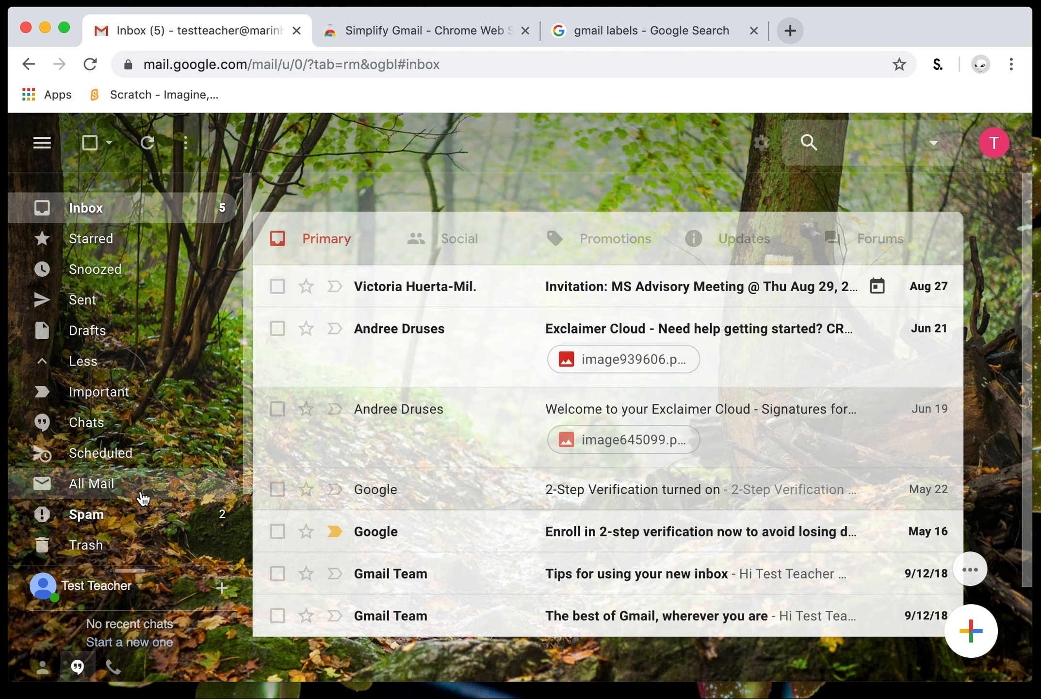
scroll(153, 469, "down", 3)
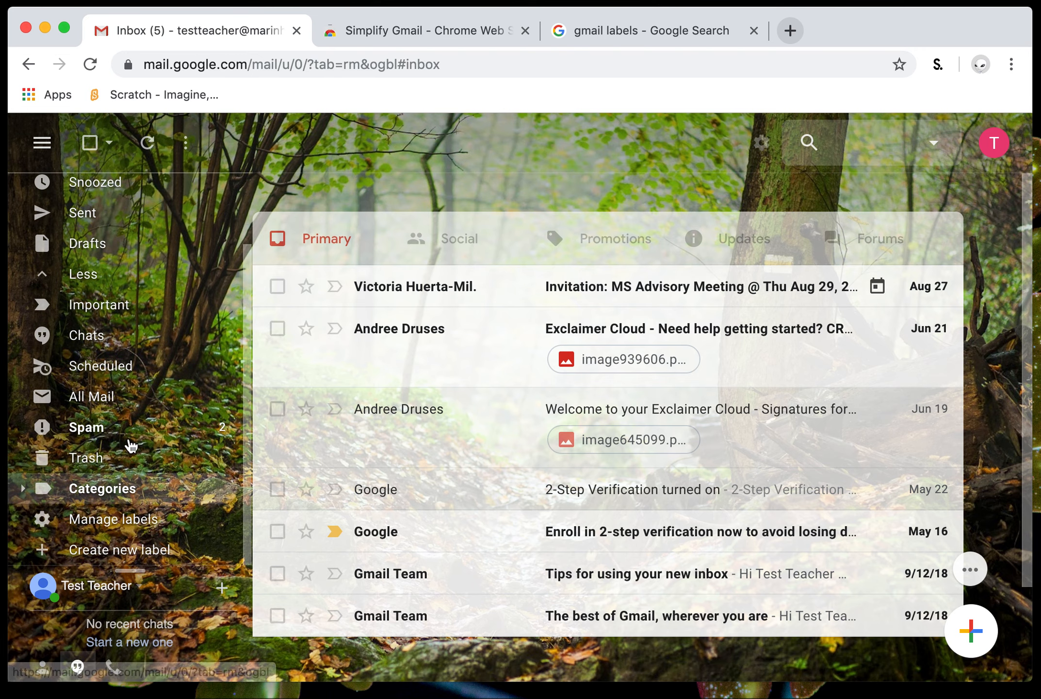
scroll(116, 294, "up", 3)
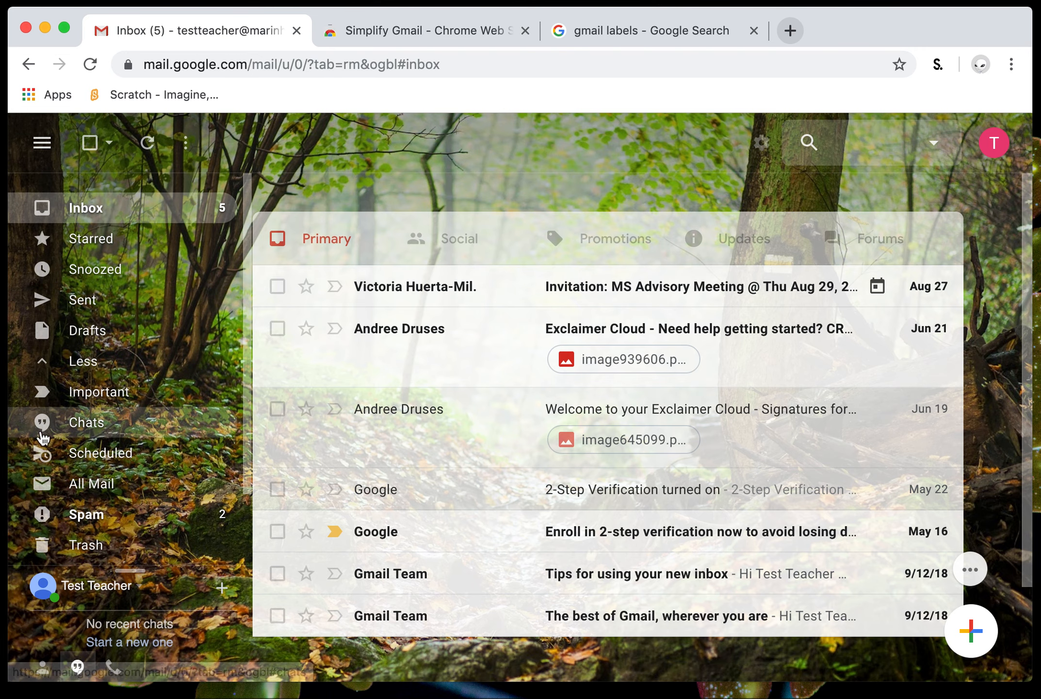
scroll(47, 499, "down", 3)
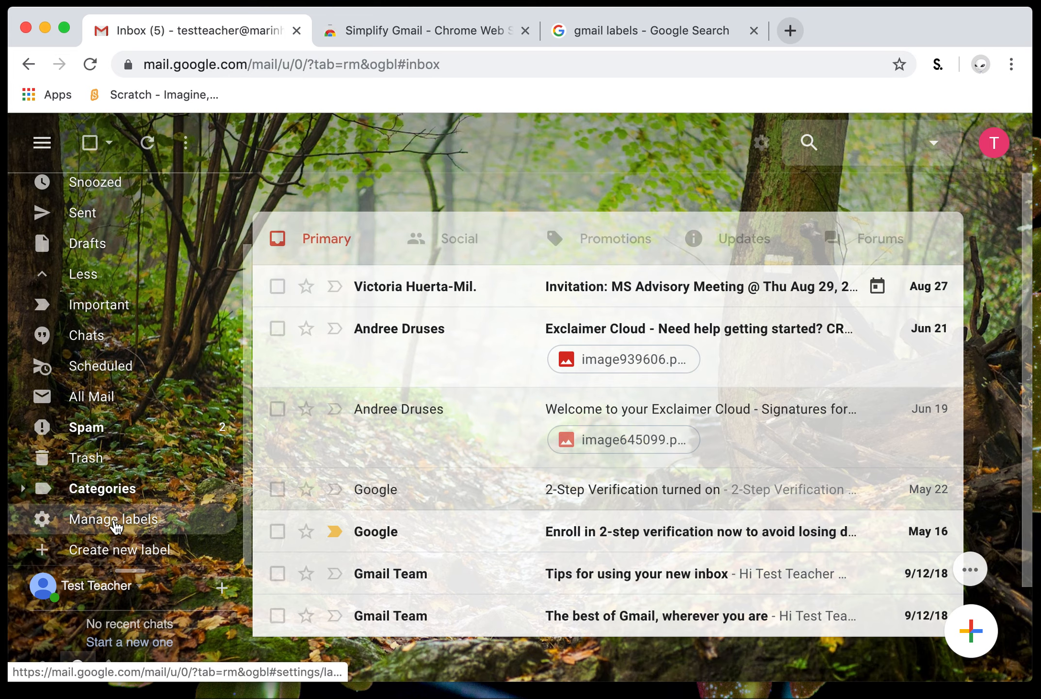
left_click(116, 553)
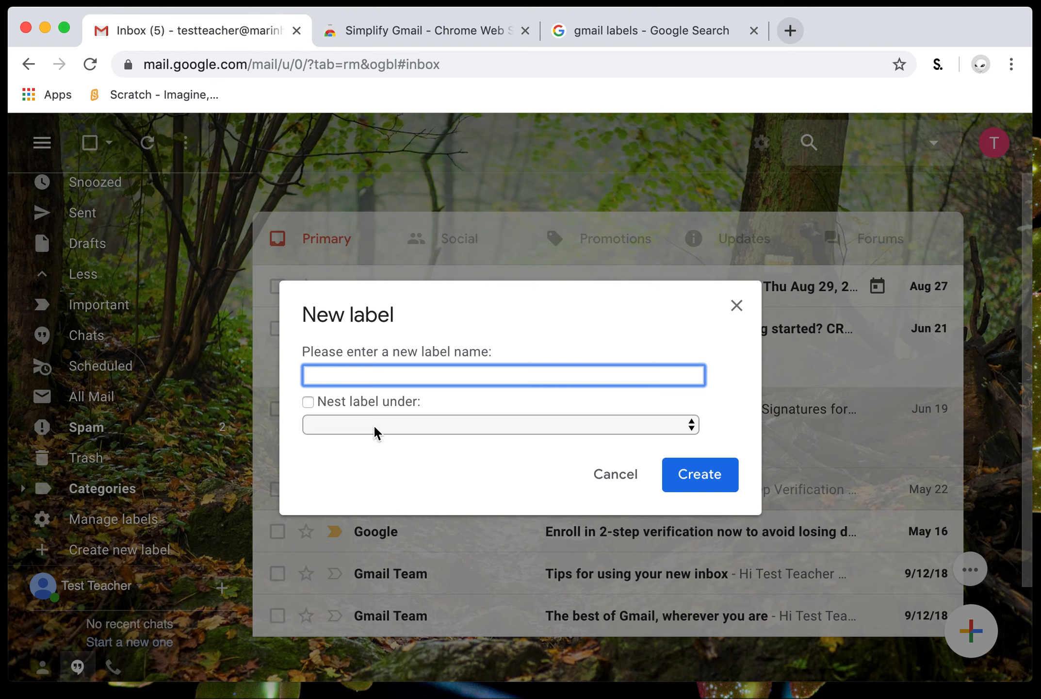
type("Parent Communi")
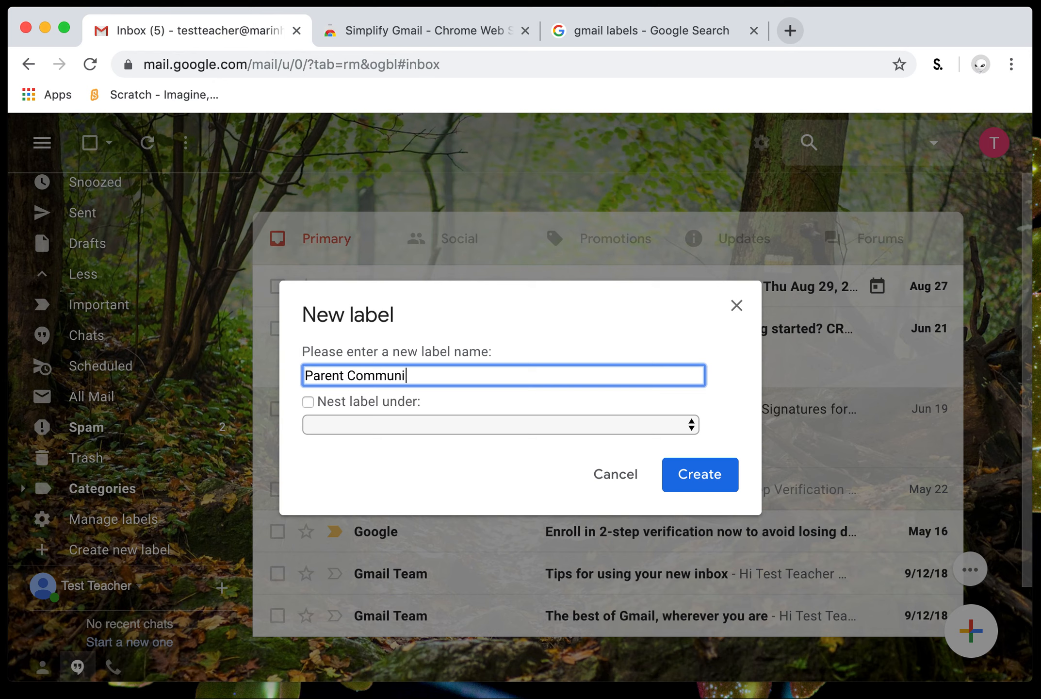
key("Return")
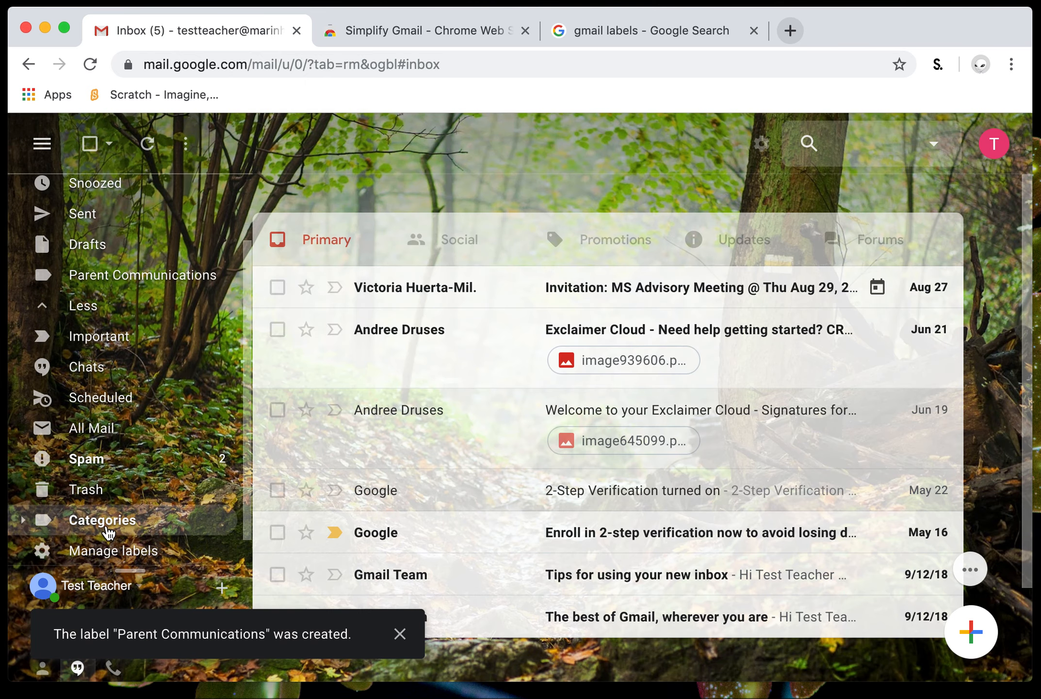
Create another top-level label named "Follow Up".
scroll(145, 557, "down", 1)
left_click(105, 551)
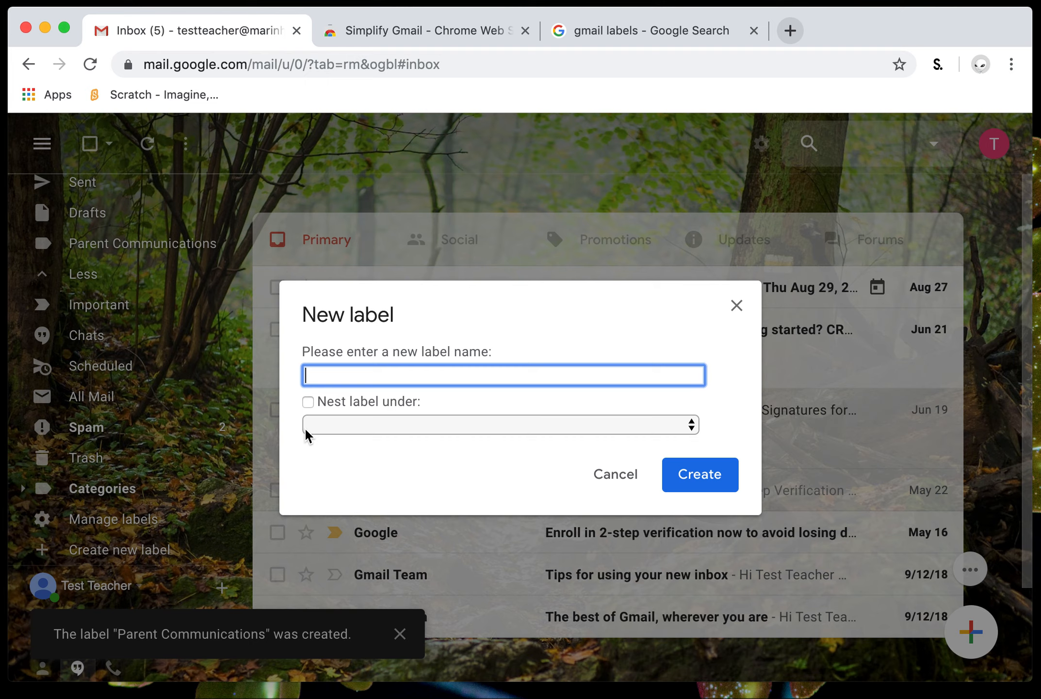
type("I")
left_click(721, 476)
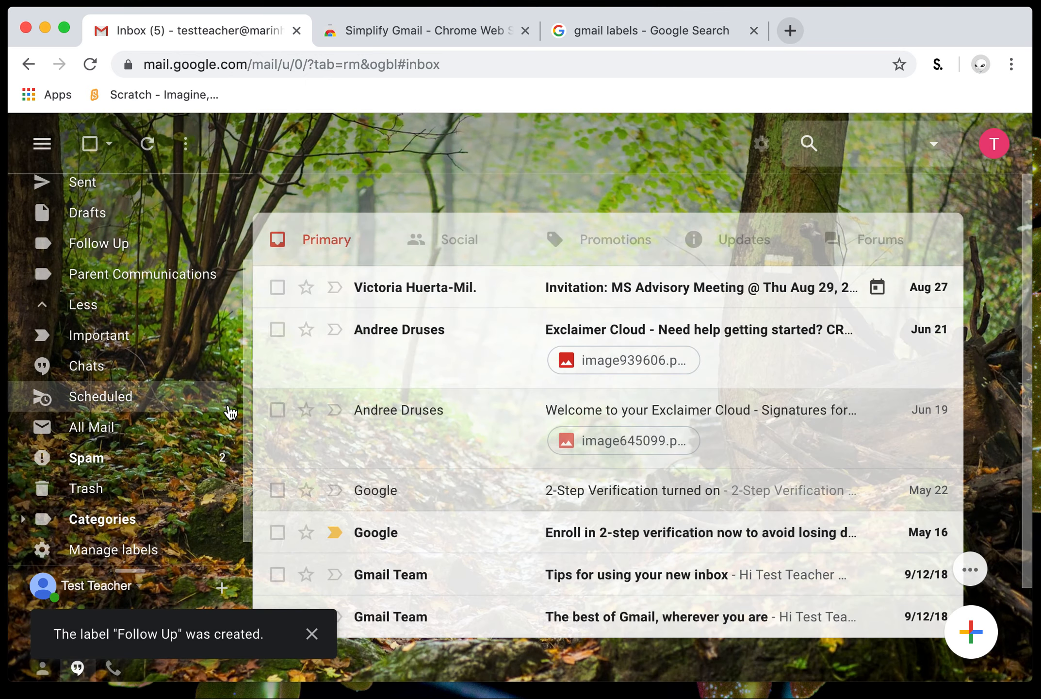
Create a third top-level label named "Stuff".
scroll(158, 477, "down", 1)
left_click(109, 551)
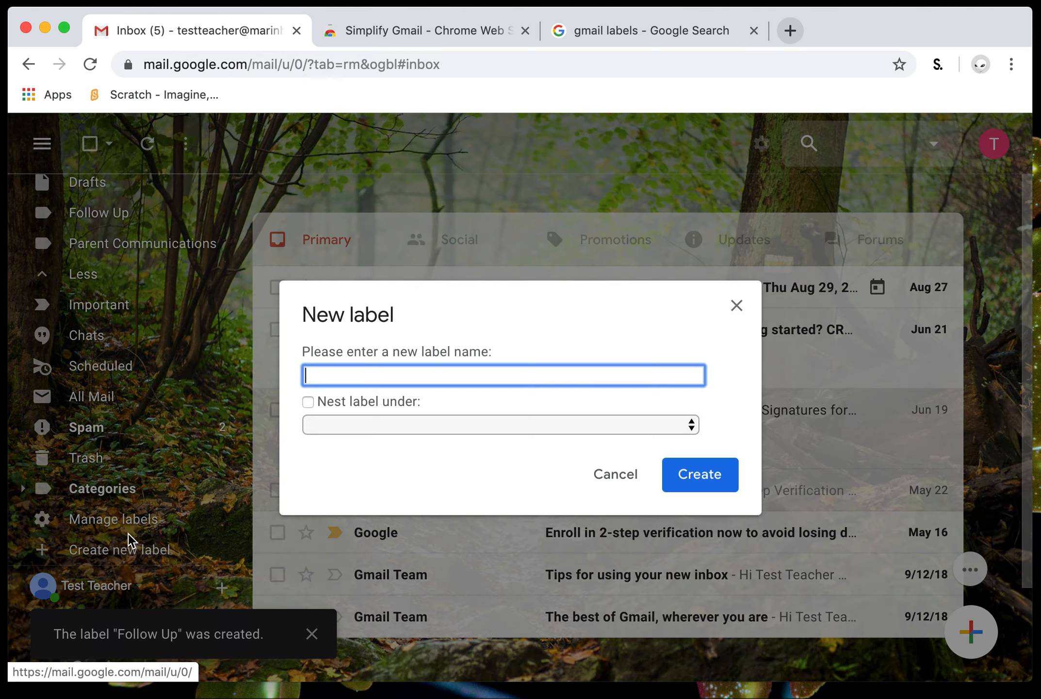
type("Stuff")
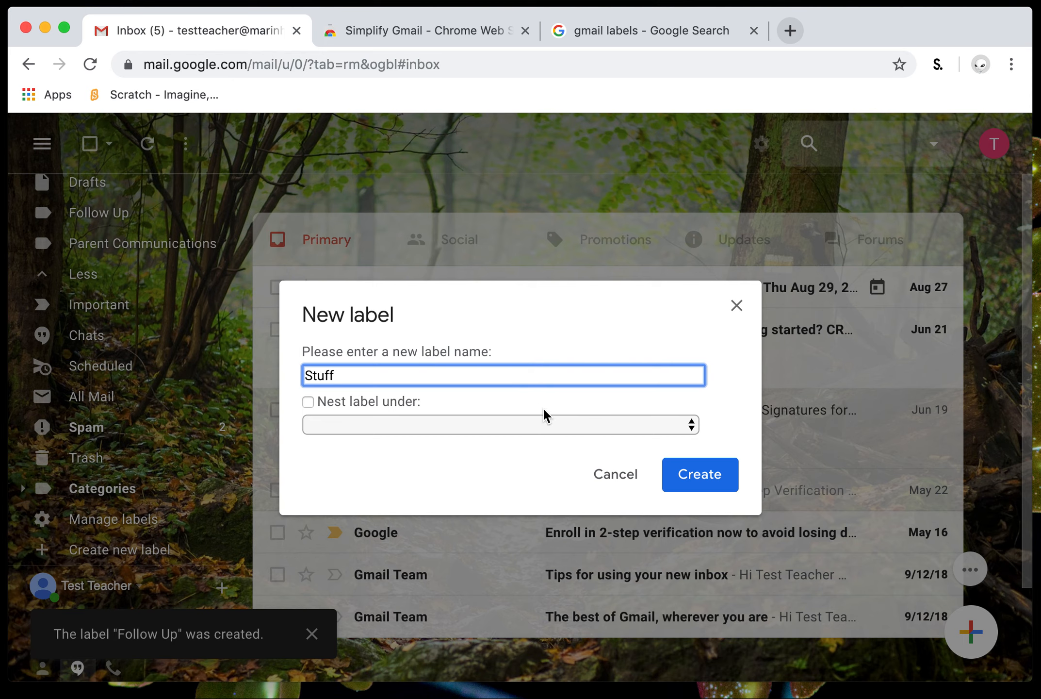
left_click(689, 467)
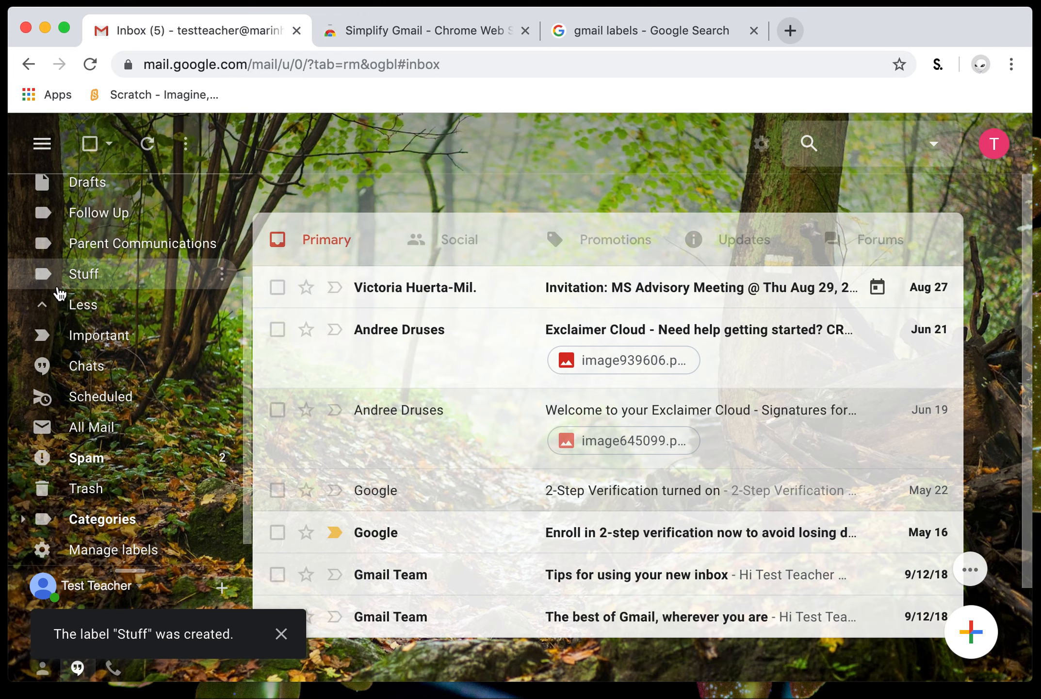
Remove the "Stuff" label from the label list and confirm its deletion.
left_click(221, 275)
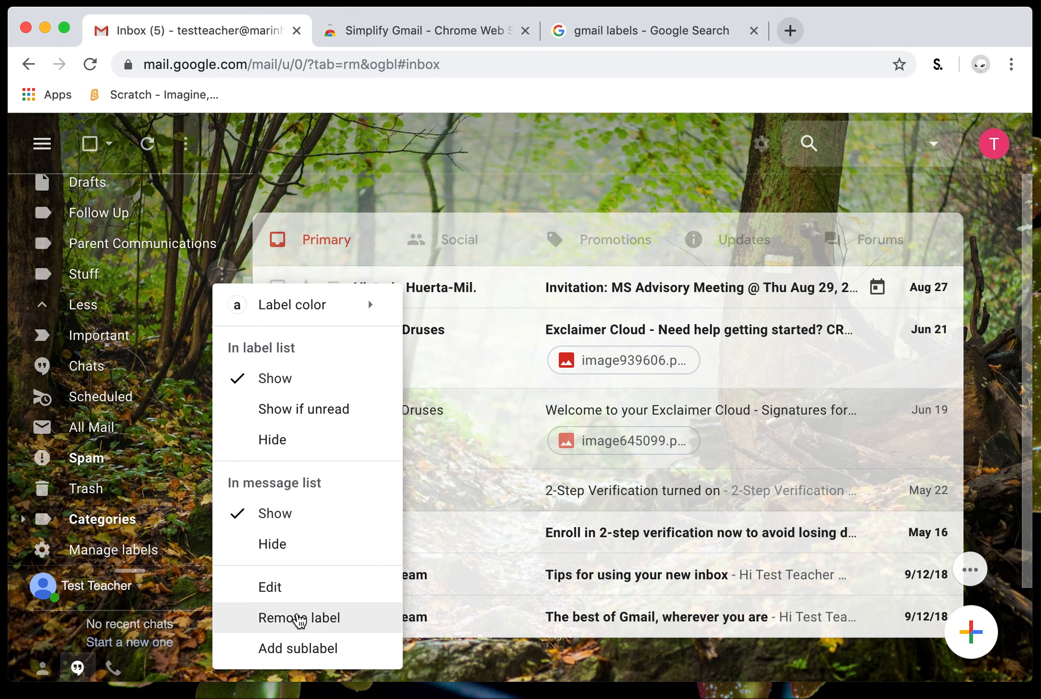
left_click(298, 617)
left_click(701, 440)
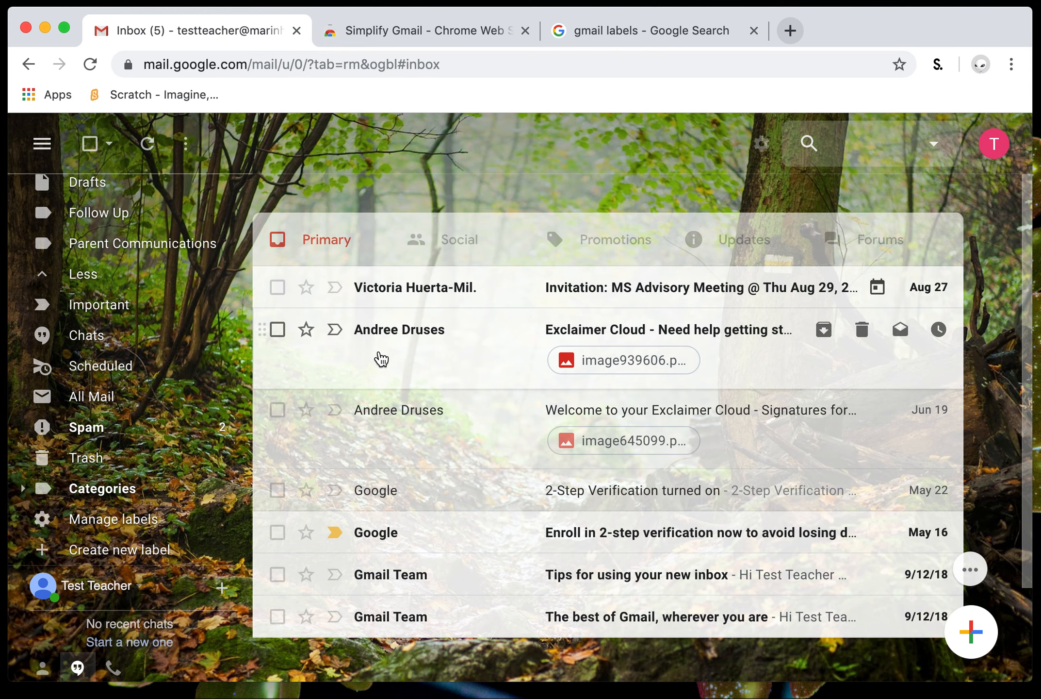
Move the two Exclaimer Cloud emails from the inbox into Follow Up, view that label's messages and return to the inbox.
left_click_drag(387, 335, 115, 302)
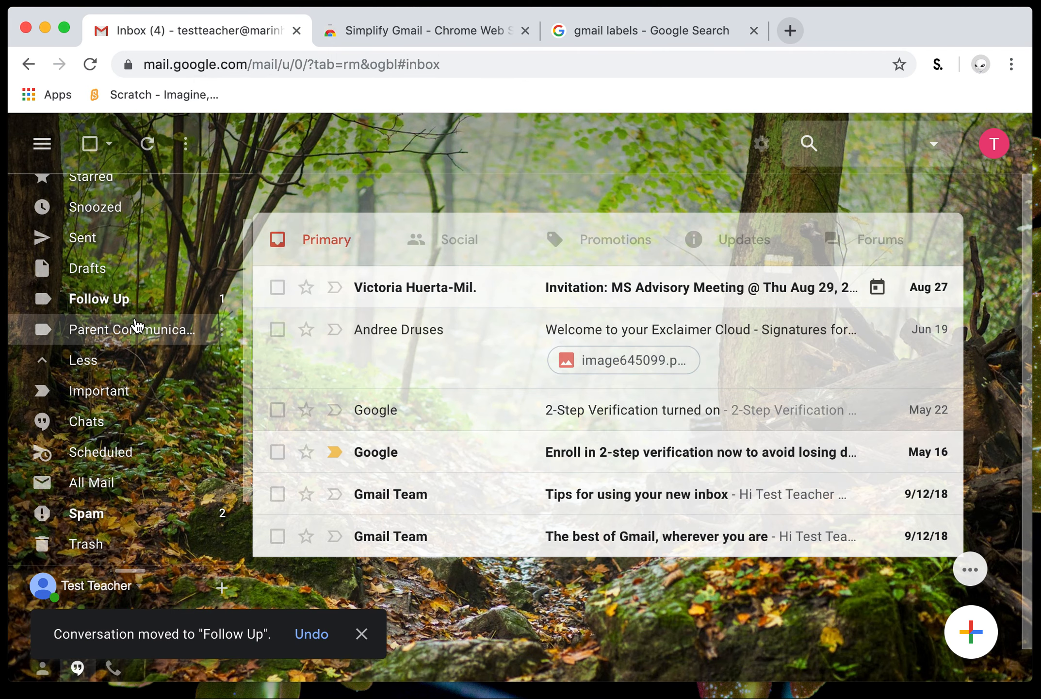
left_click_drag(425, 332, 109, 306)
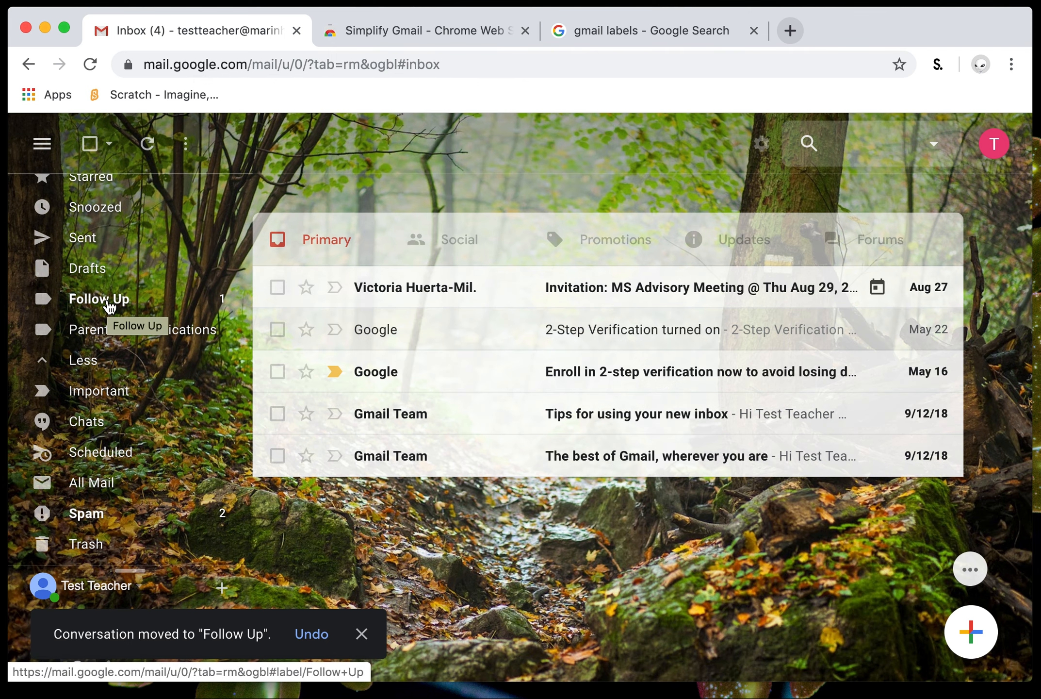
left_click(87, 304)
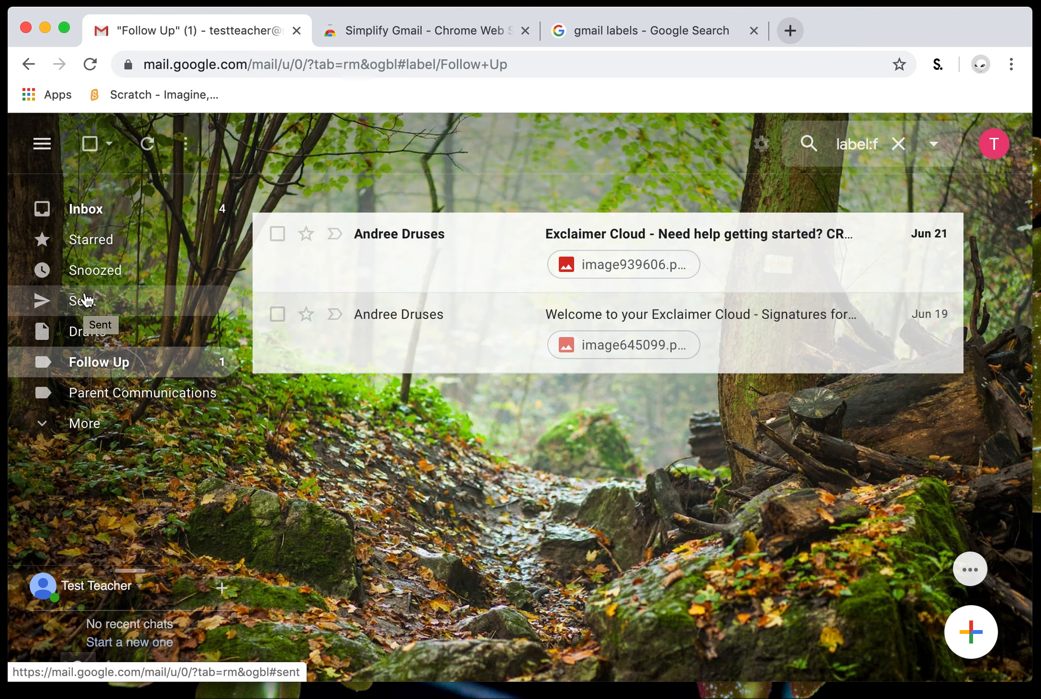
left_click(105, 212)
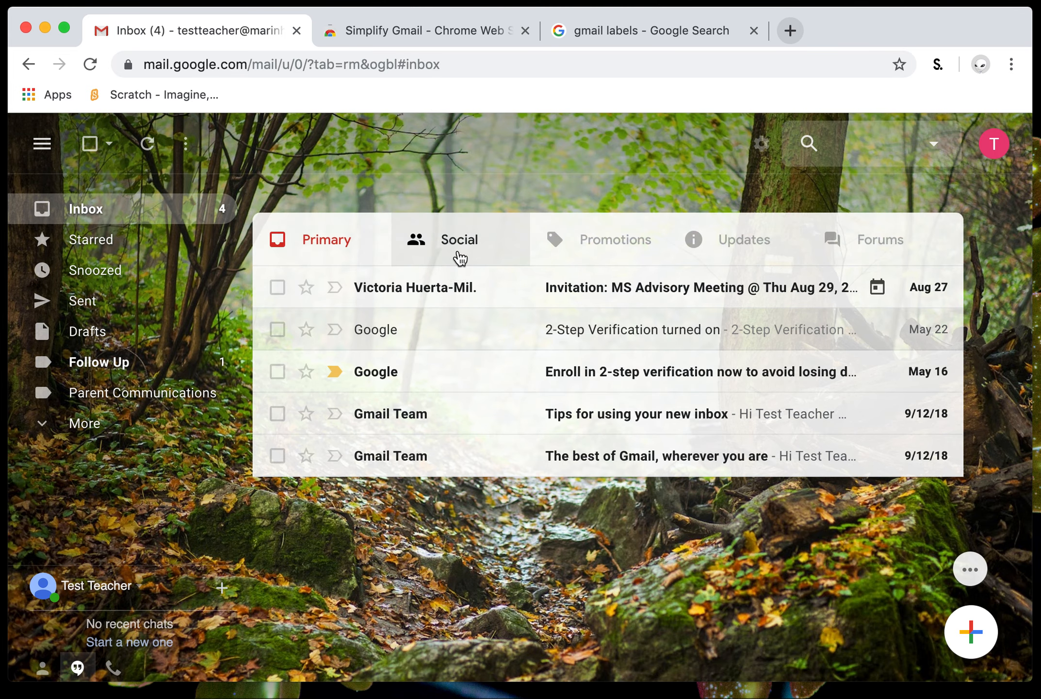
In the Promotions category, apply a newly created "Brain Pop" label to the BrainPOP Educators email, then deselect that email.
left_click(459, 258)
left_click(584, 254)
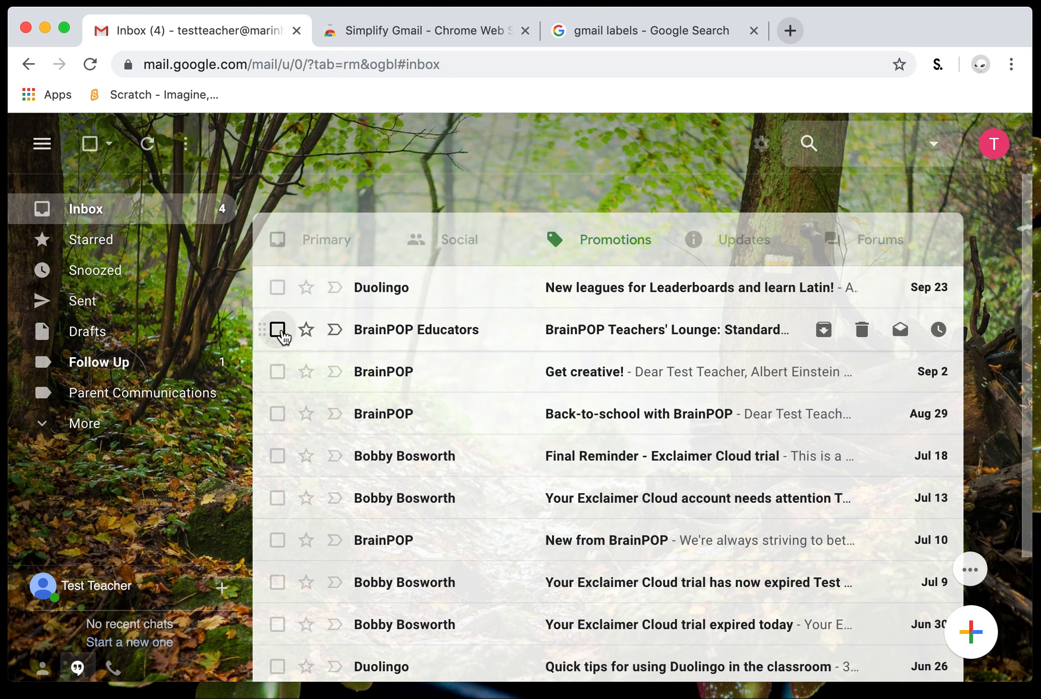
left_click(278, 330)
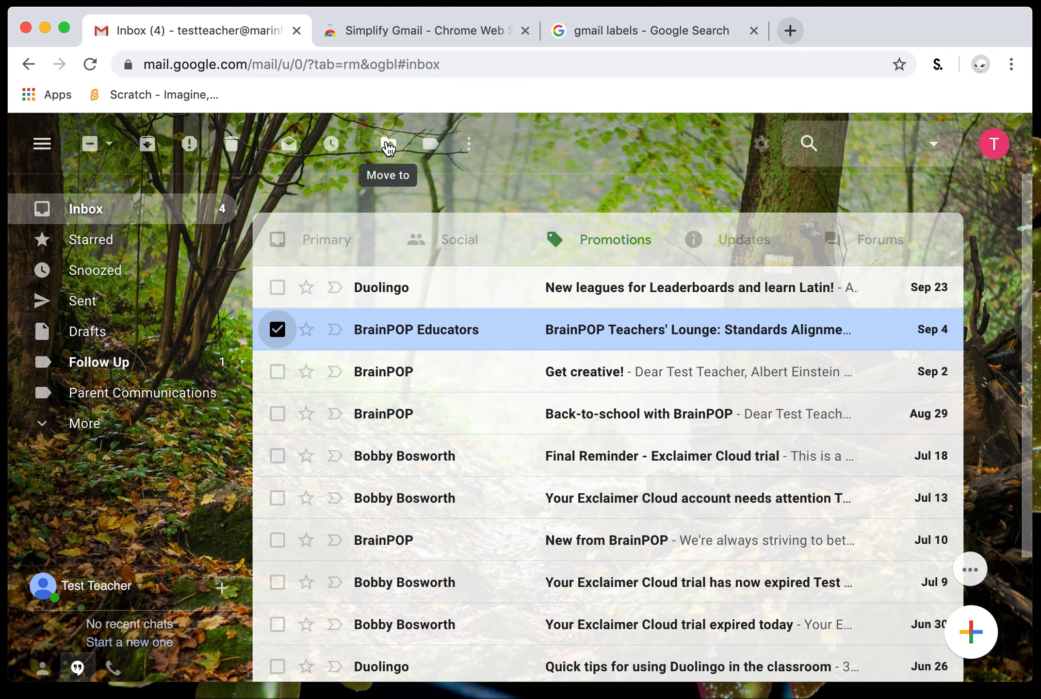
left_click(429, 145)
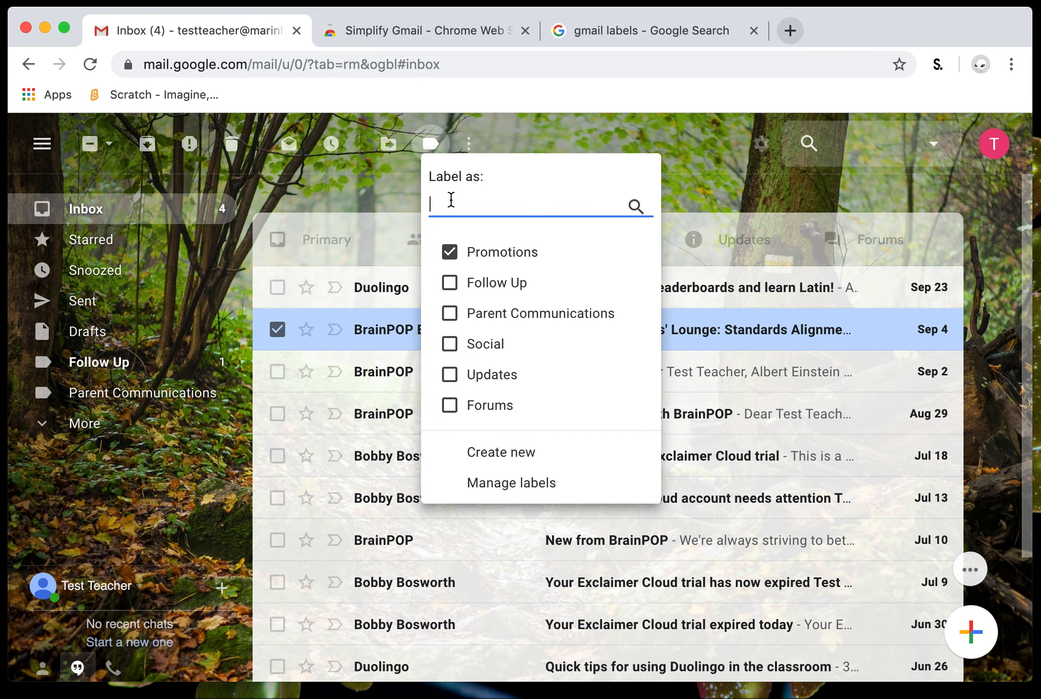
type("Brain Pop")
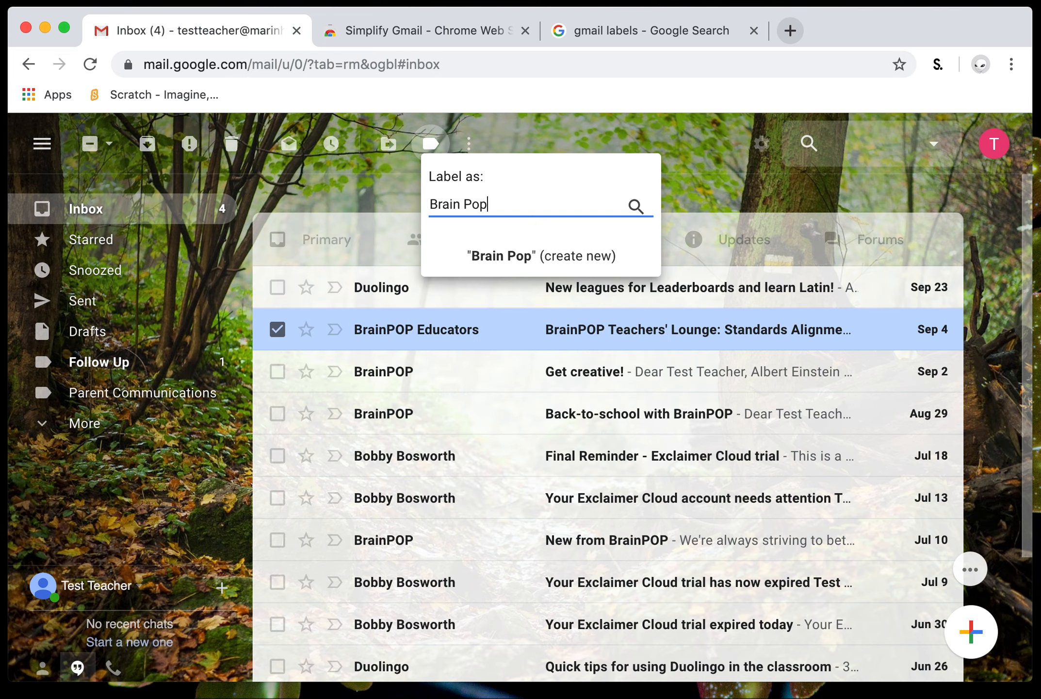
left_click(492, 257)
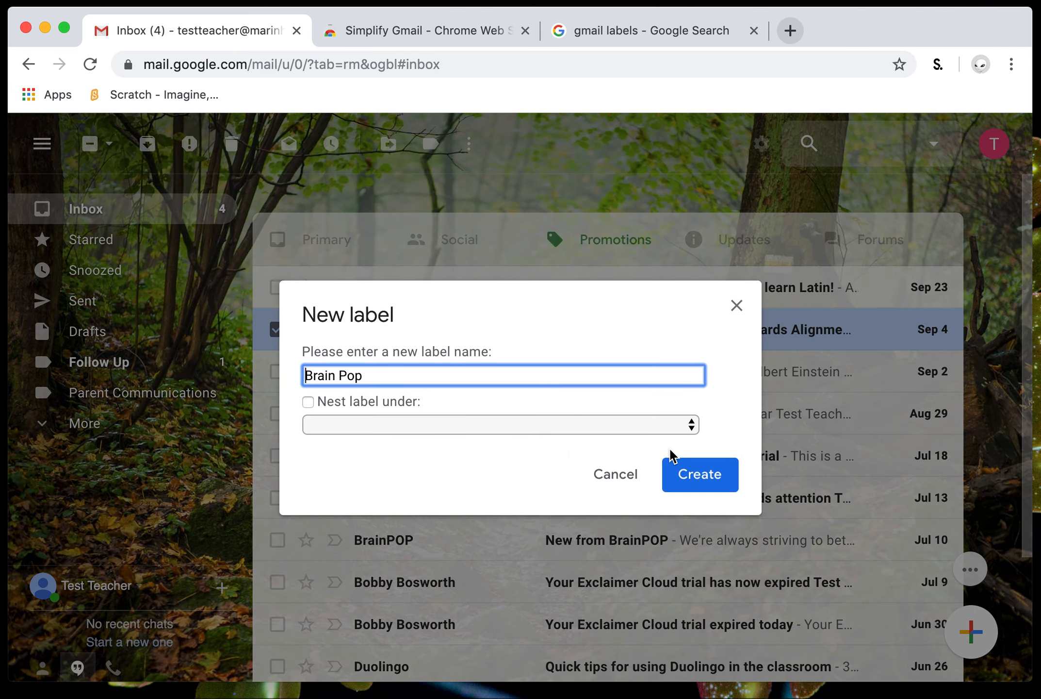
left_click(679, 473)
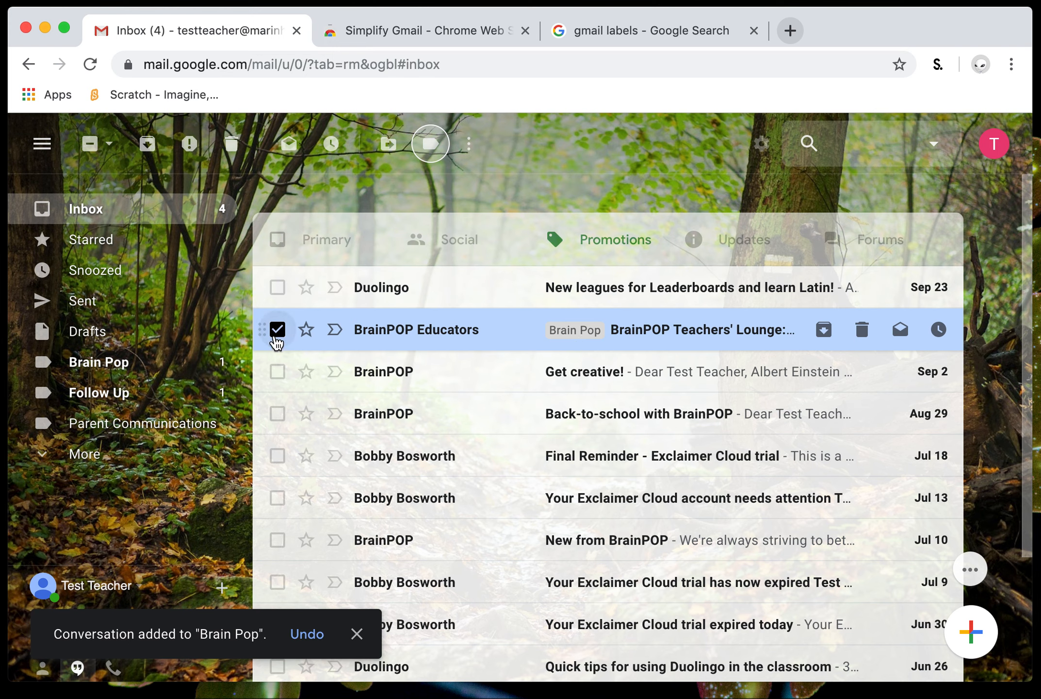
left_click(277, 330)
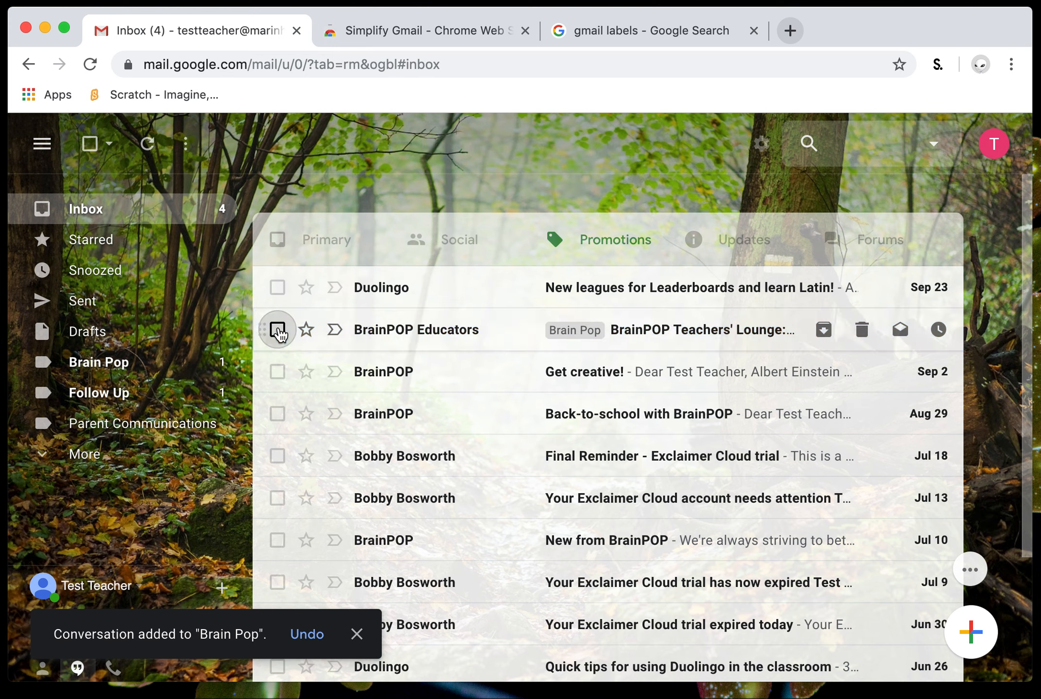
Apply the existing Brain Pop label to the three BrainPOP emails dated Sep 2, Aug 29 and Jul 10, and view that label's messages.
left_click(277, 371)
left_click(278, 414)
left_click(277, 539)
scroll(298, 530, "down", 3)
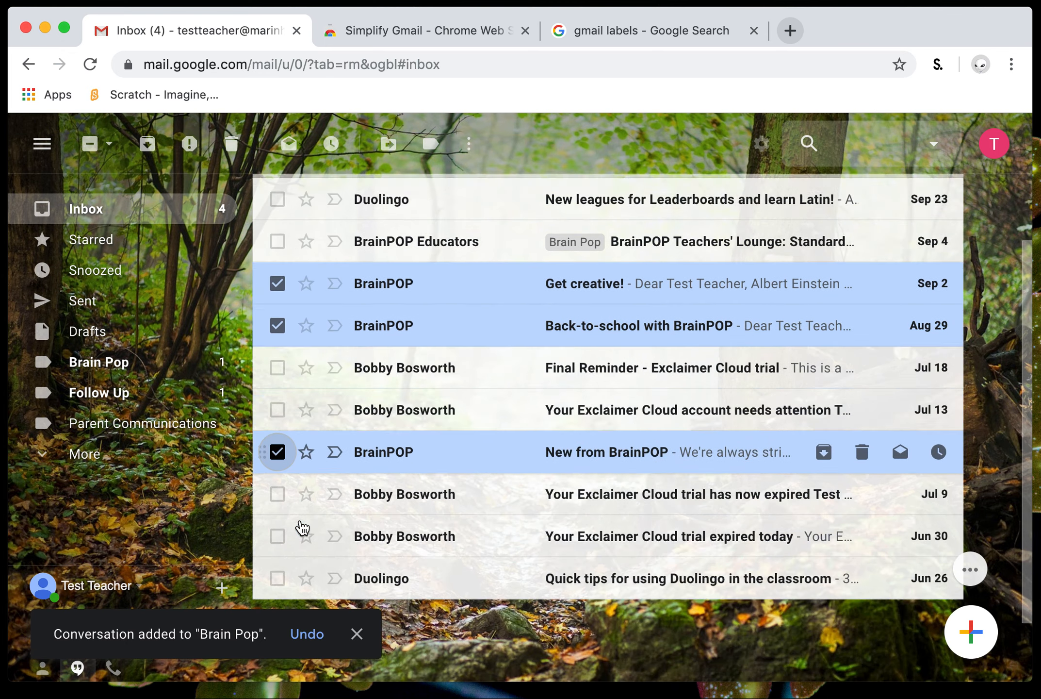
scroll(327, 507, "up", 3)
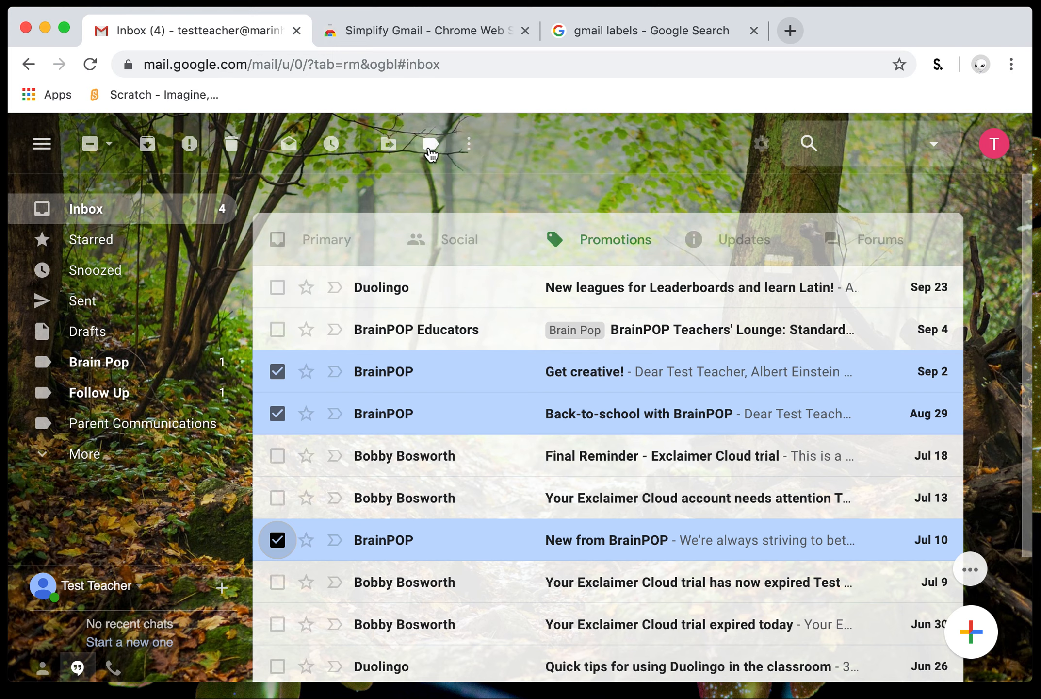
left_click(431, 144)
left_click(450, 283)
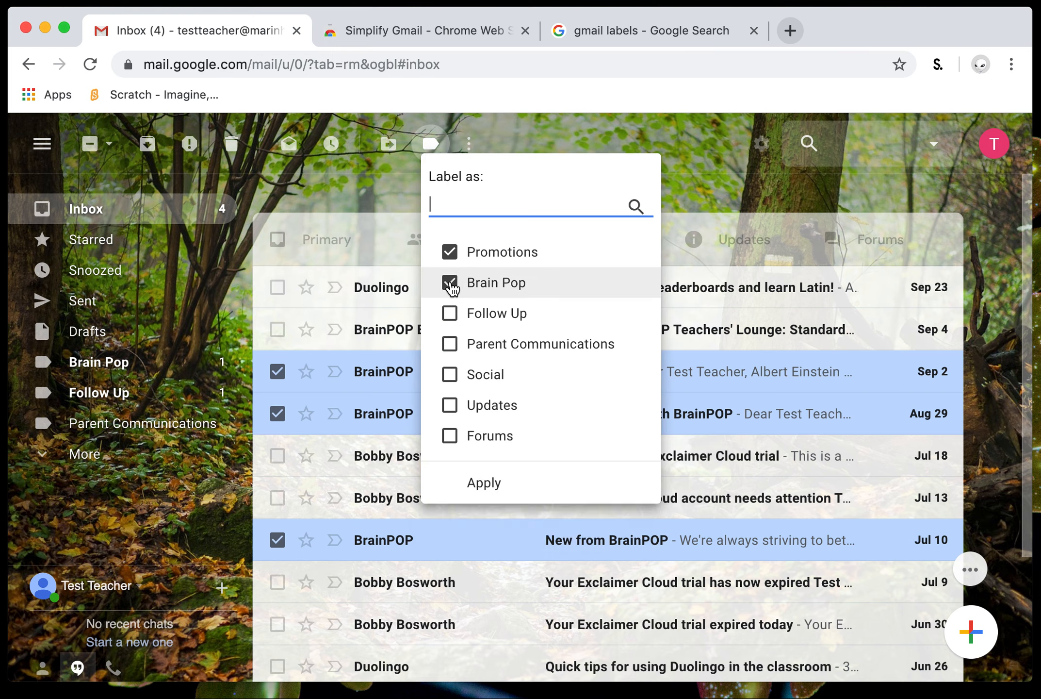
left_click(477, 489)
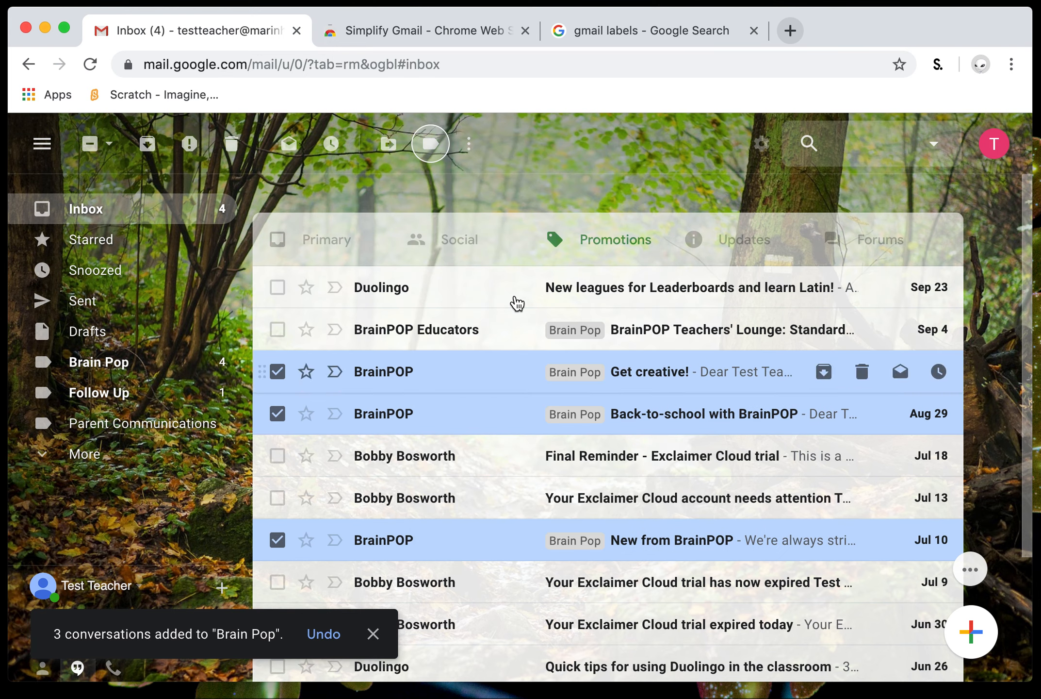
left_click(111, 367)
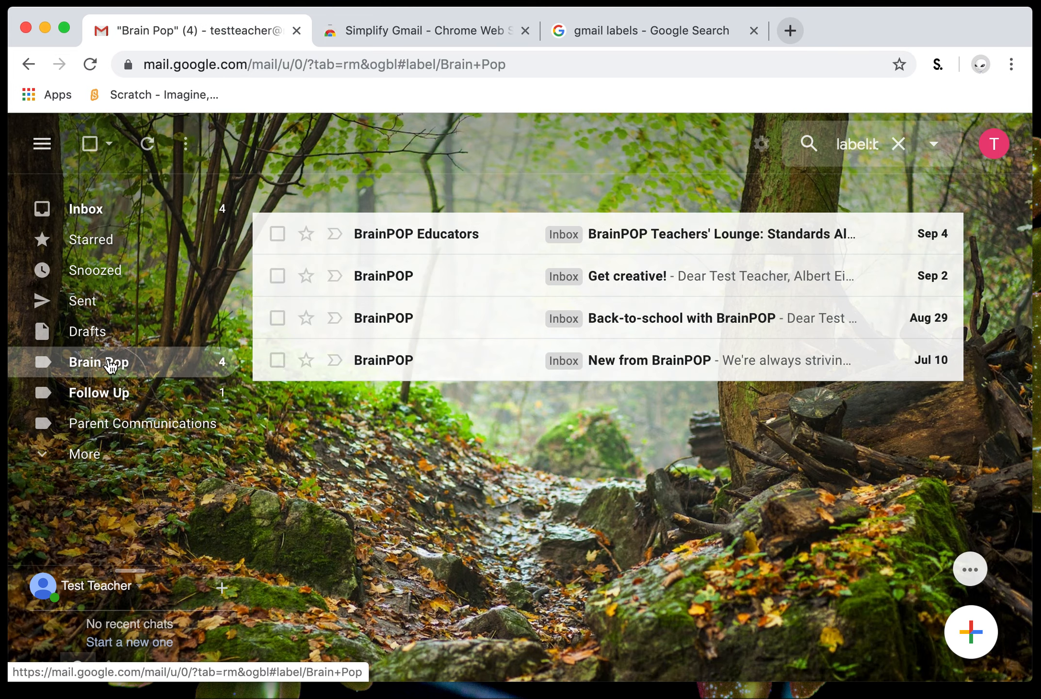
Return to the inbox and delete the "Edmodo Rewards is here!" email from the Updates category.
left_click(95, 209)
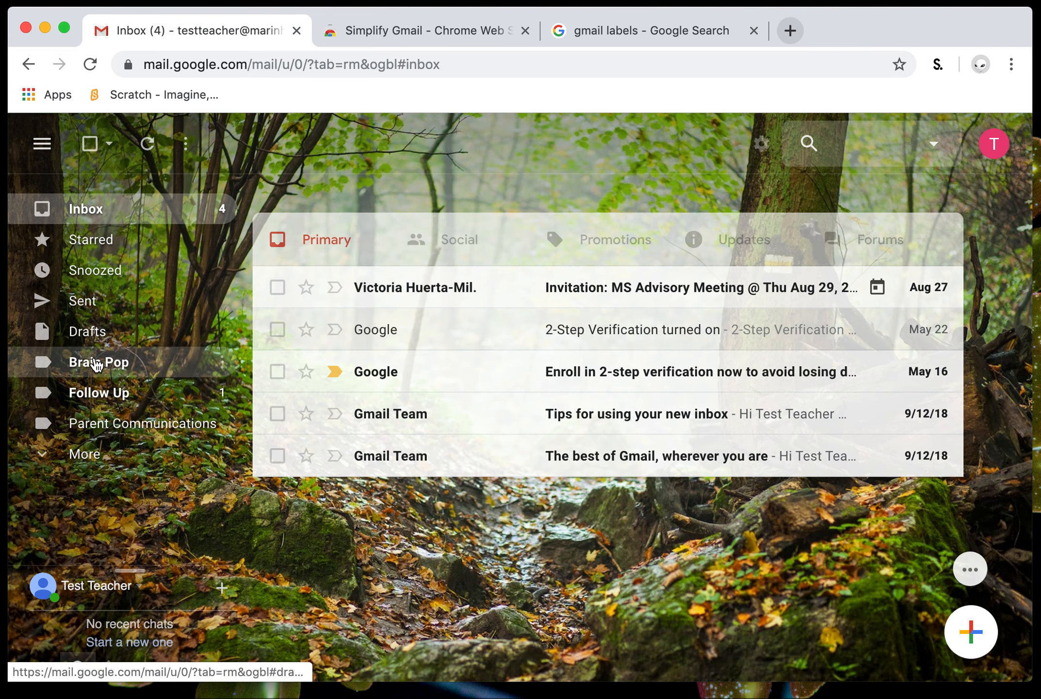
left_click(735, 266)
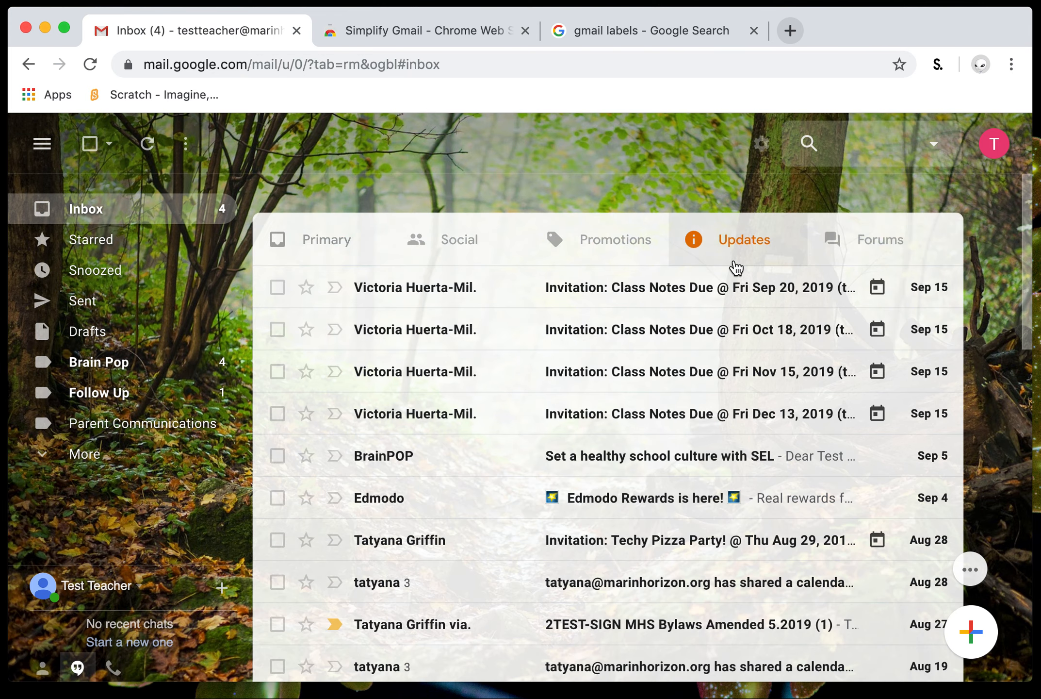
left_click(277, 498)
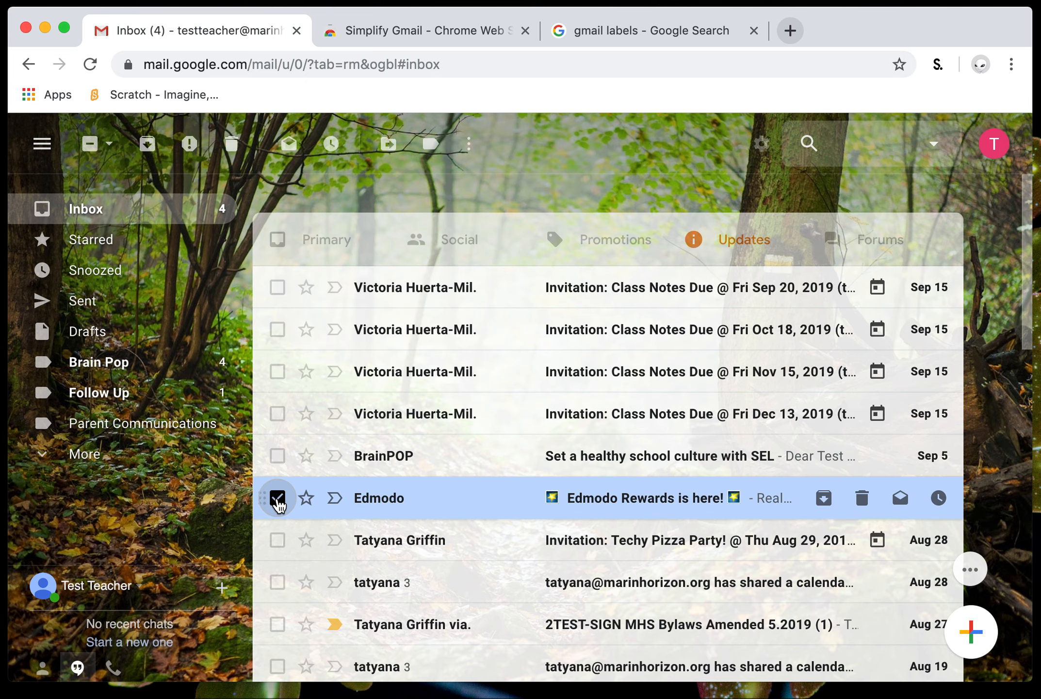
left_click(233, 145)
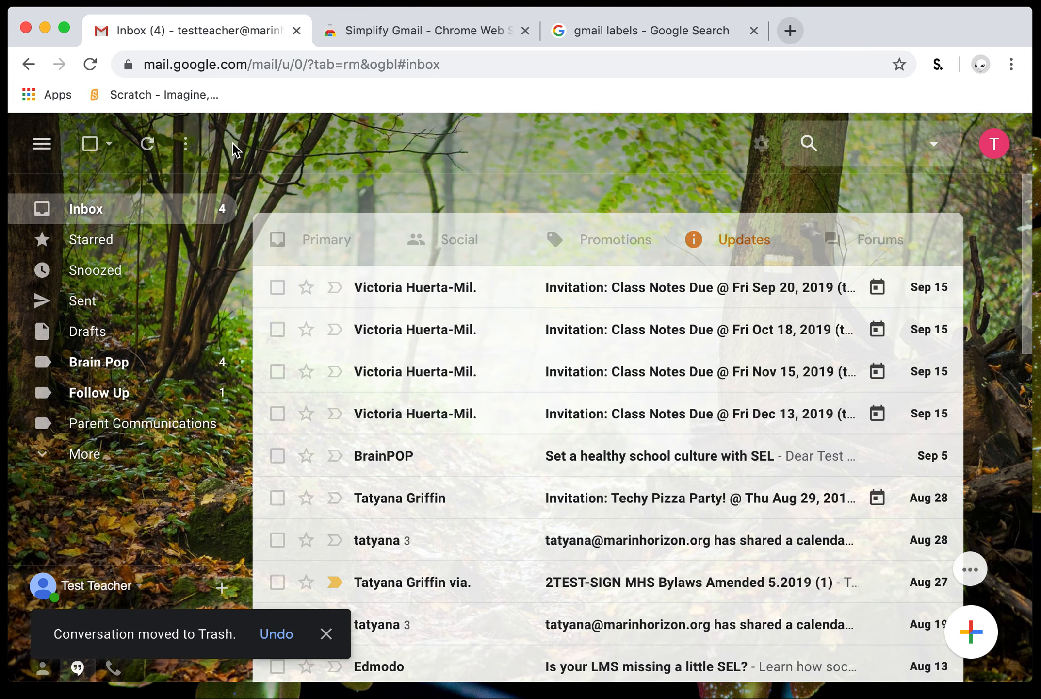
In the Forums category, apply the Follow Up label to the "NAIS Race, Ethnicity, and Gender Data" email, and deselect it.
left_click(857, 250)
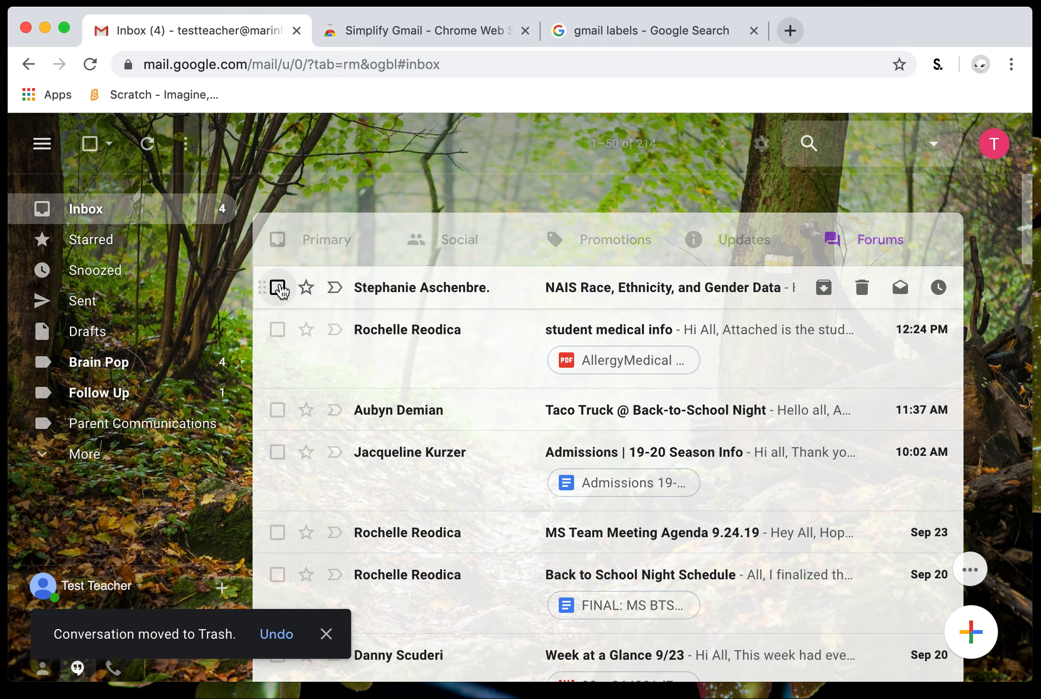
left_click(277, 287)
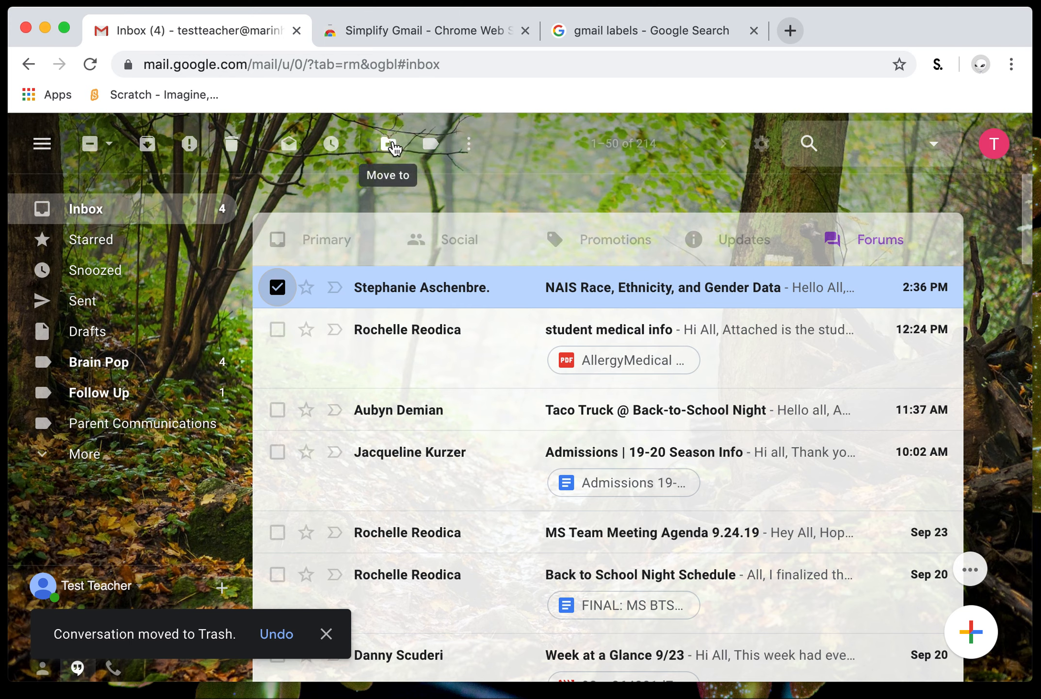
left_click(430, 144)
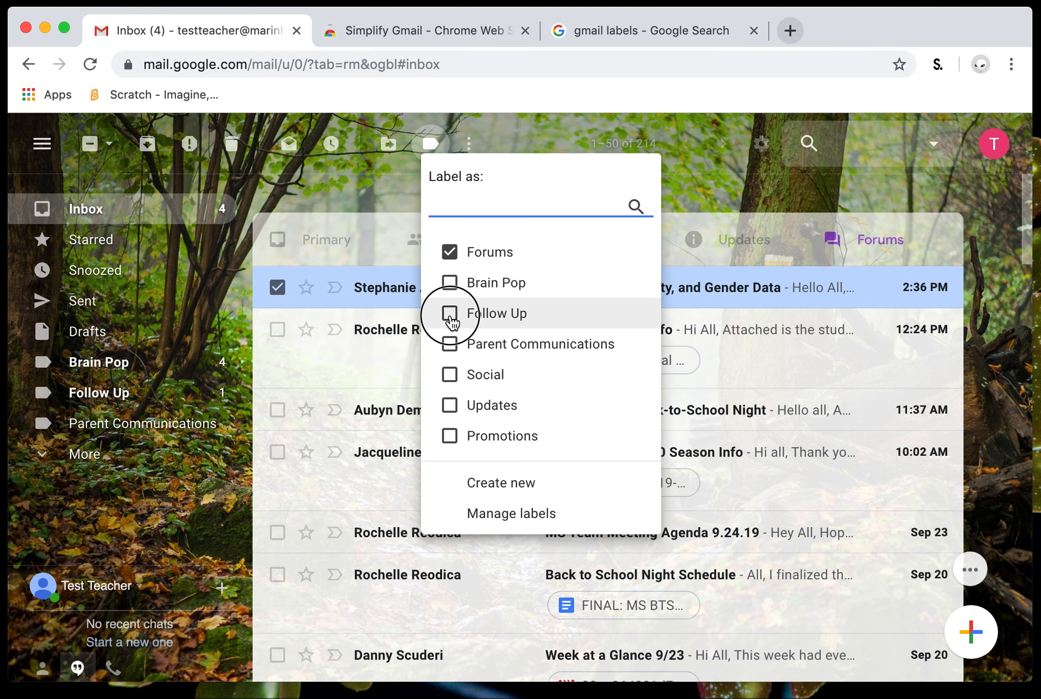
left_click(449, 313)
left_click(475, 487)
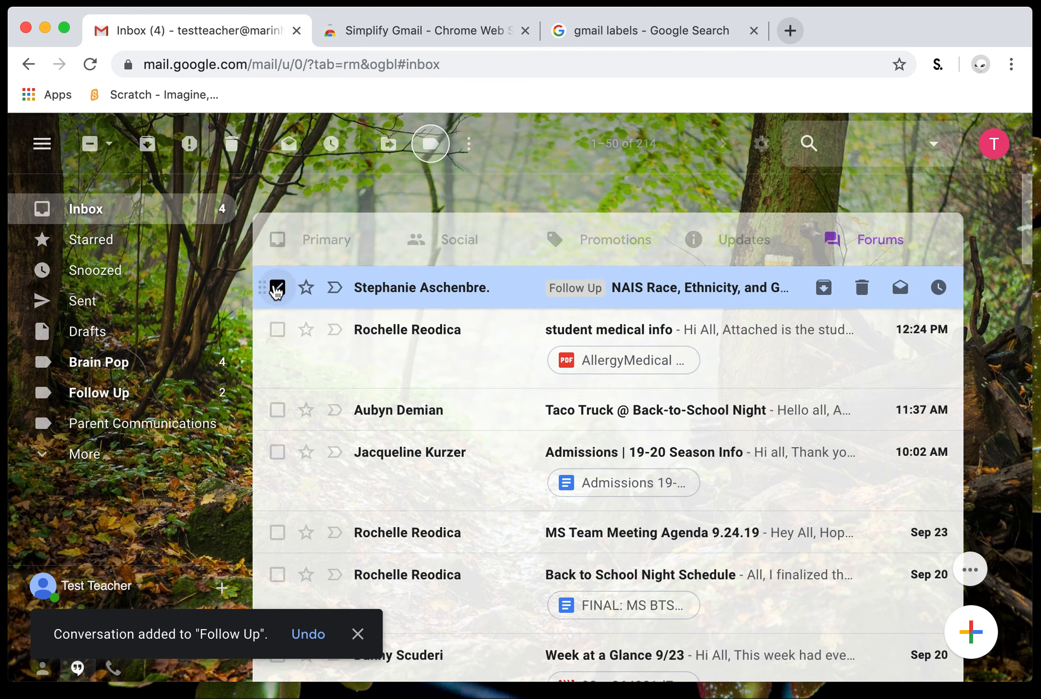
left_click(277, 287)
Star the "Taco Truck @ Back-to-School Night" and "Admissions | 19-20 Season Info" emails, view the starred messages and return to the inbox.
left_click(277, 409)
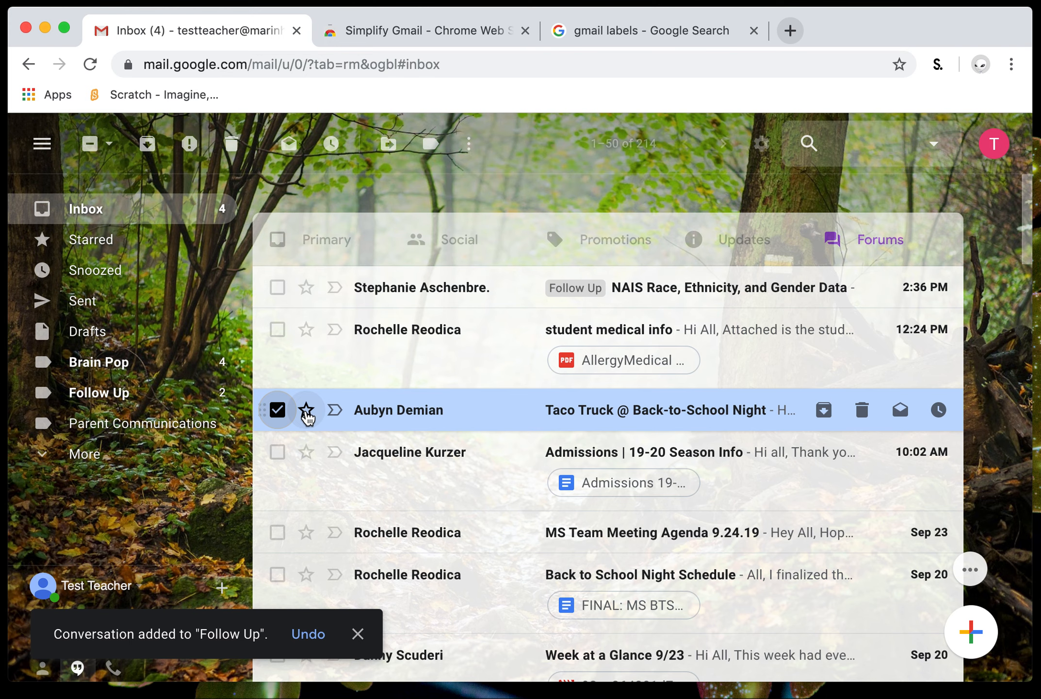
left_click(307, 410)
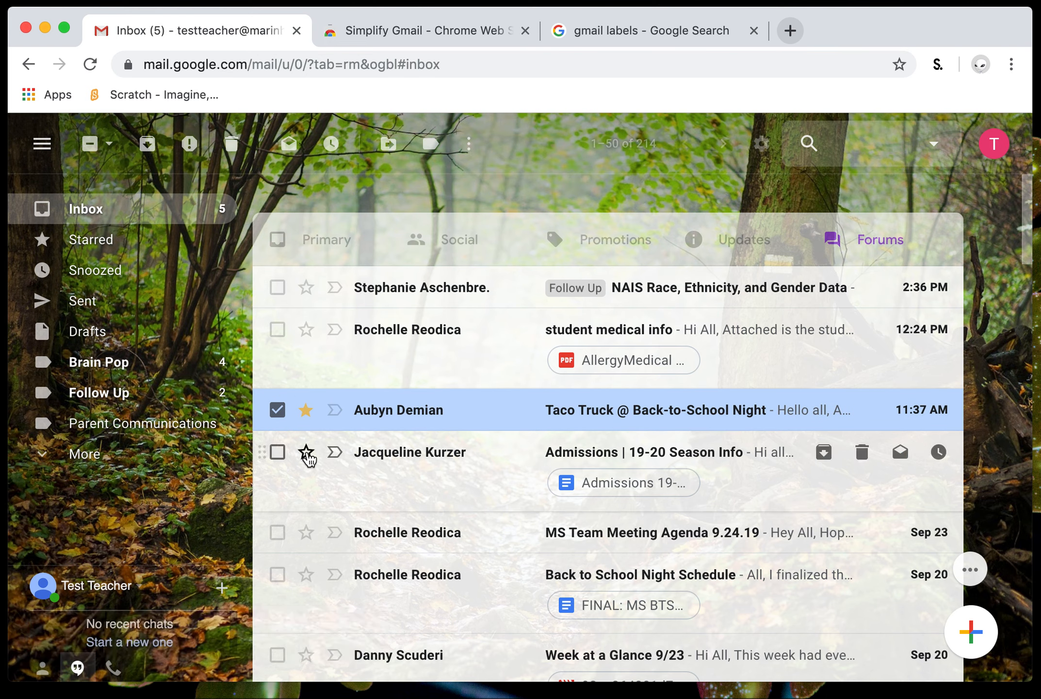
left_click(306, 452)
left_click(281, 417)
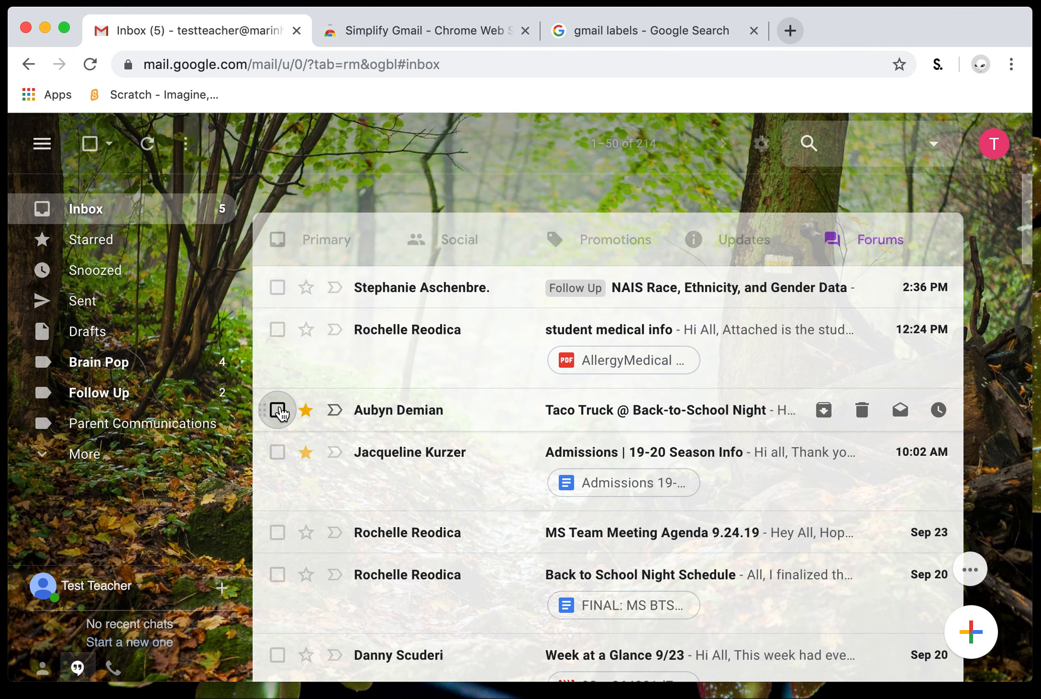
left_click(97, 240)
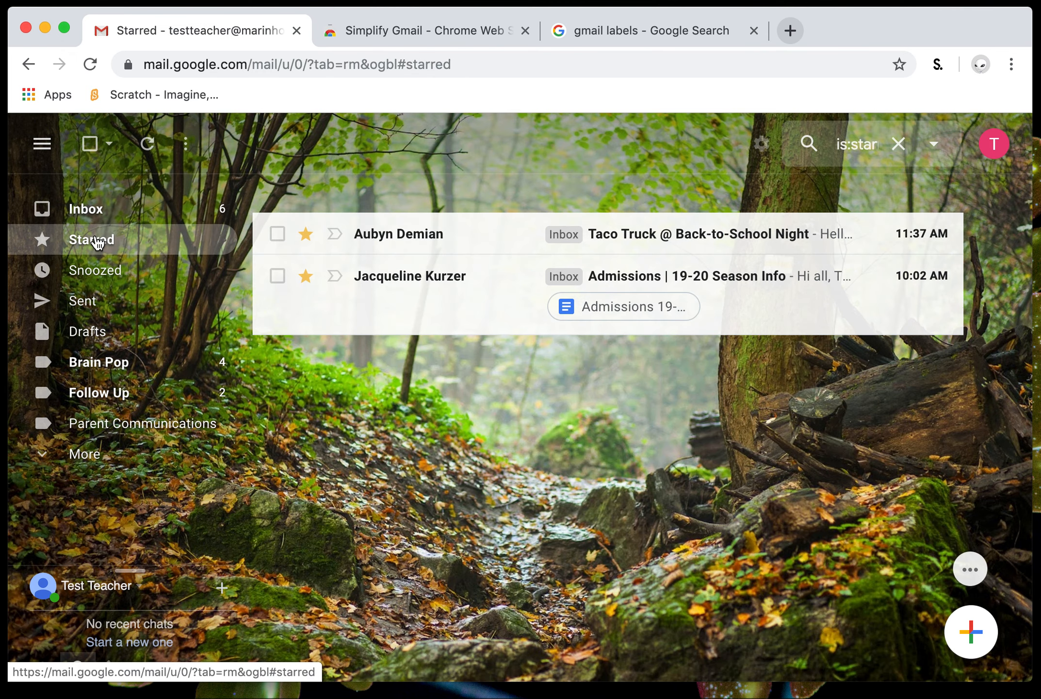
left_click(87, 212)
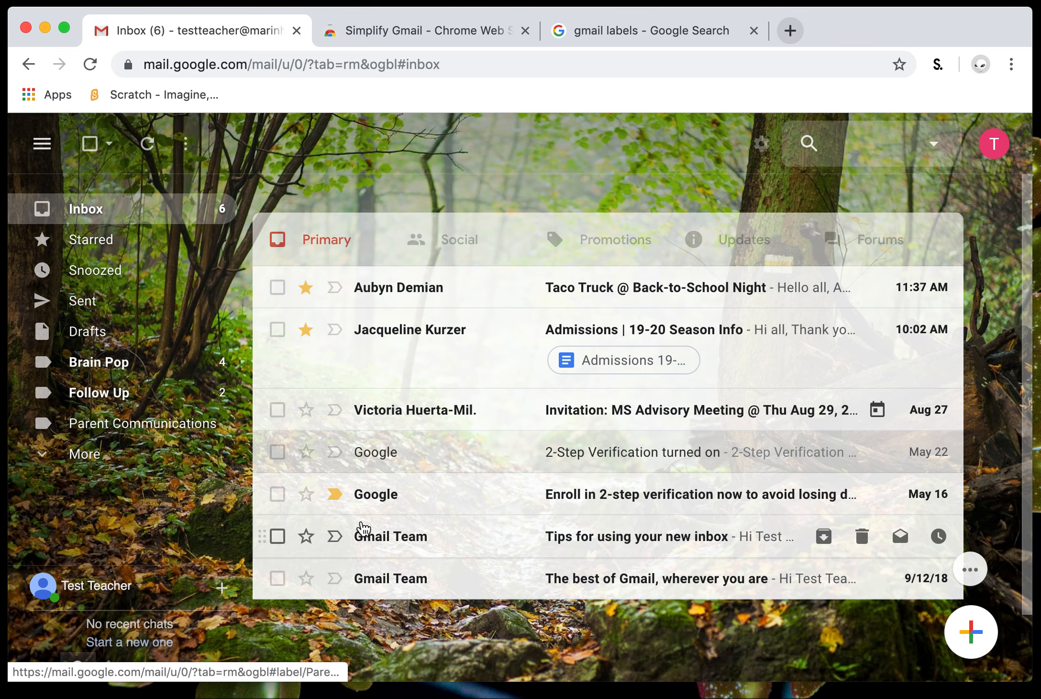
In the Updates category, apply a newly created "Duolingo" label to the Duolingo emails dated Aug 6 and Jul 1.
scroll(430, 530, "down", 2)
scroll(430, 511, "up", 2)
left_click(742, 243)
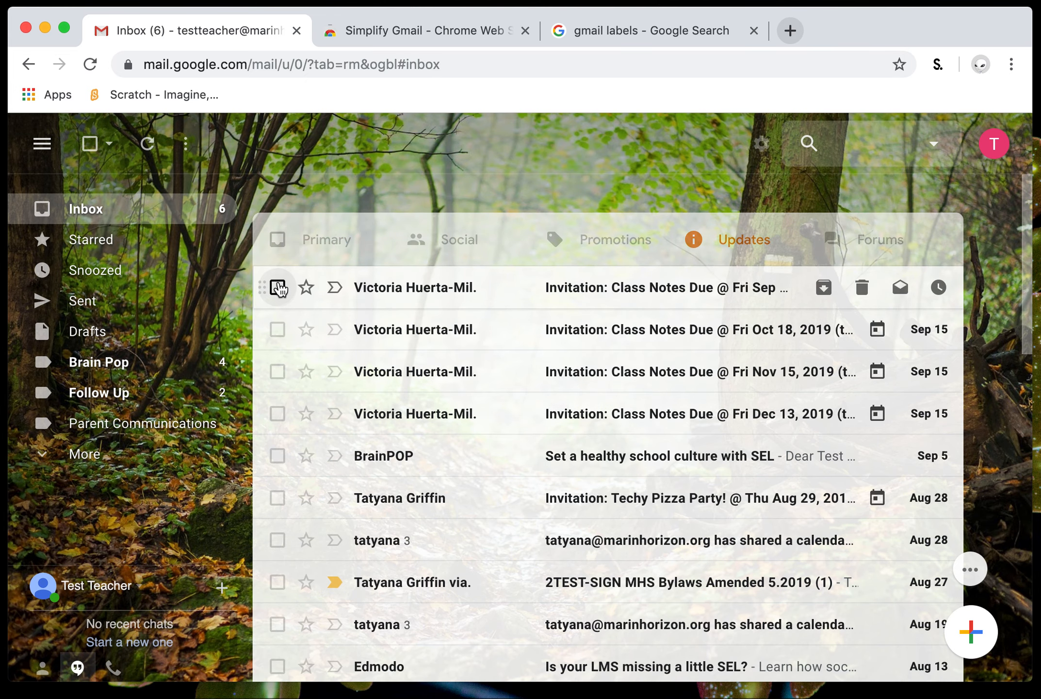
scroll(291, 580, "down", 3)
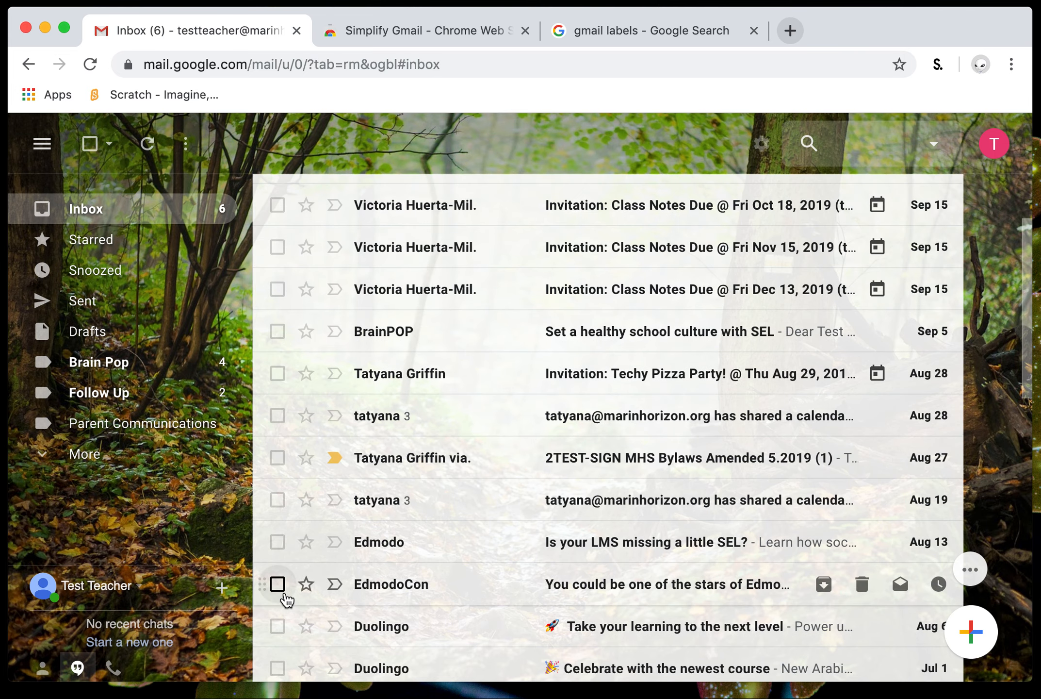
scroll(287, 556, "down", 2)
left_click(277, 549)
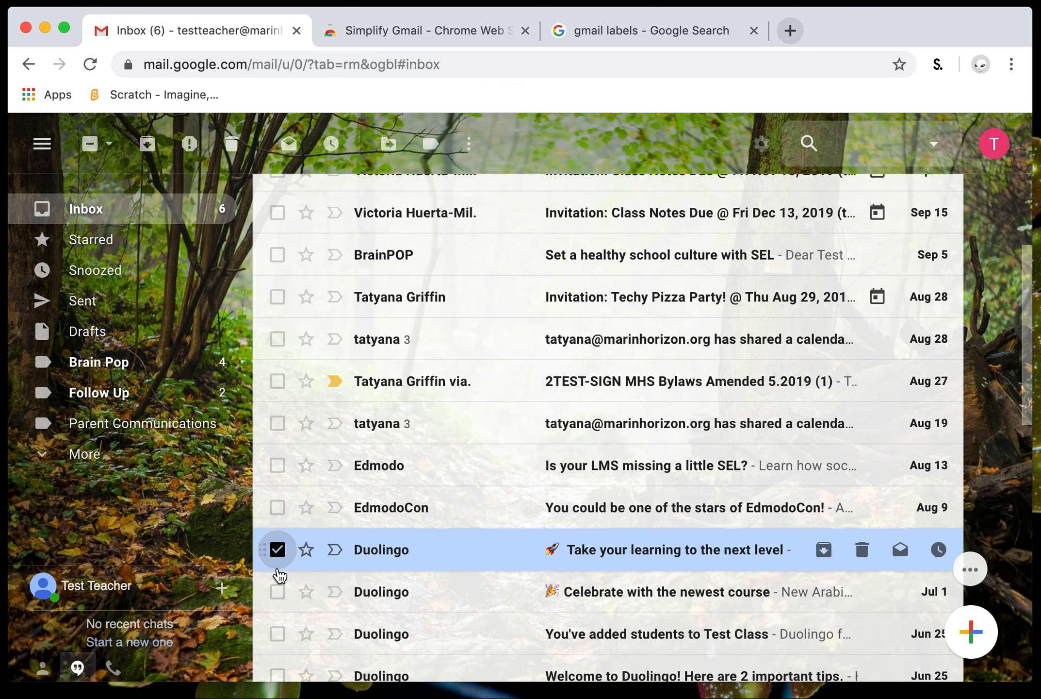
left_click(277, 591)
left_click(430, 144)
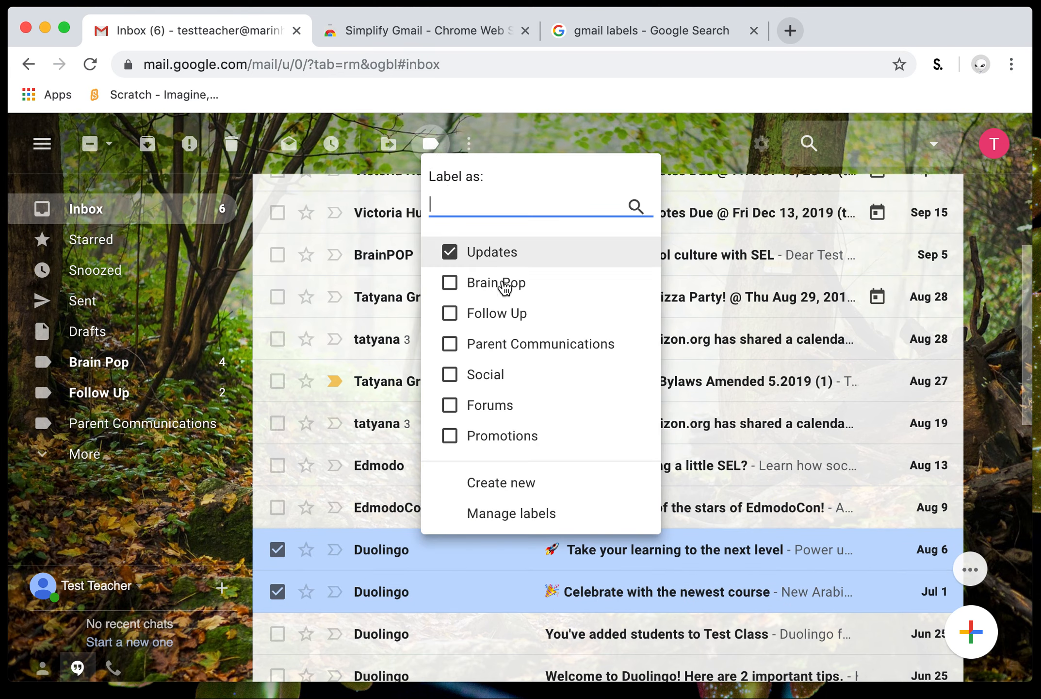
type("Duolingo")
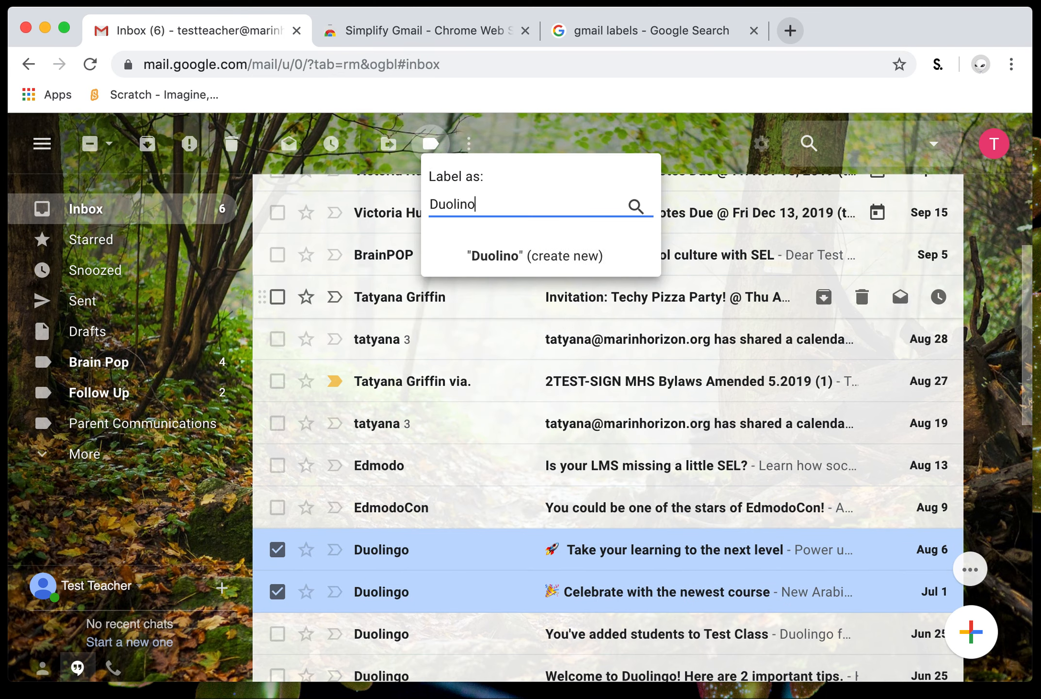
left_click(526, 256)
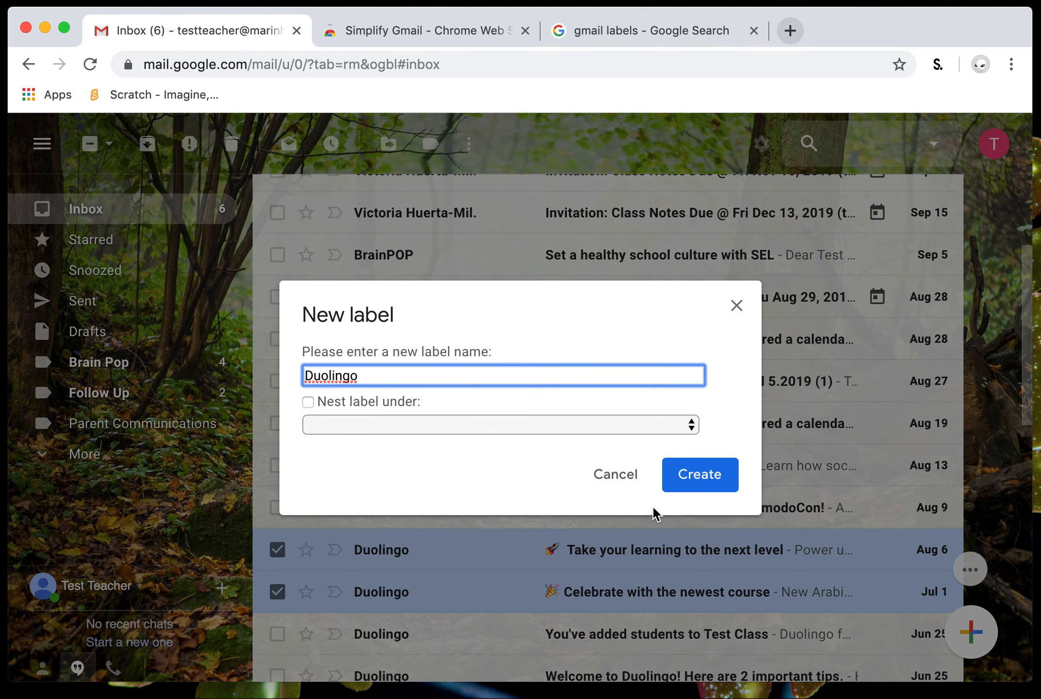
left_click(697, 473)
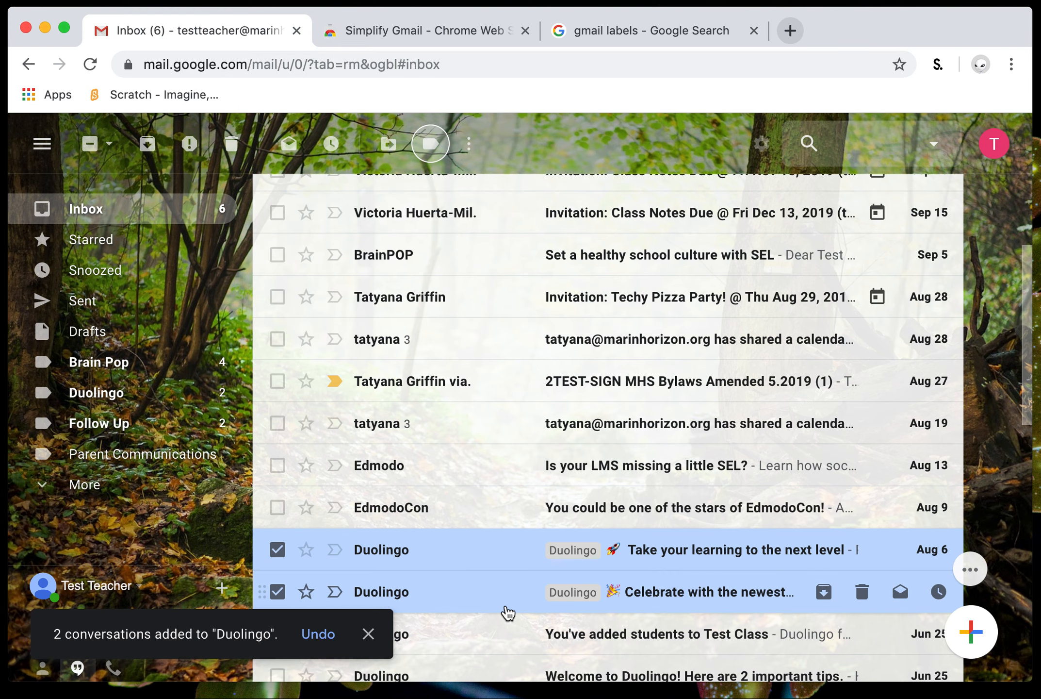
Archive the two labelled Duolingo emails in Updates and dismiss the notification.
left_click(277, 549)
left_click(277, 591)
left_click(278, 591)
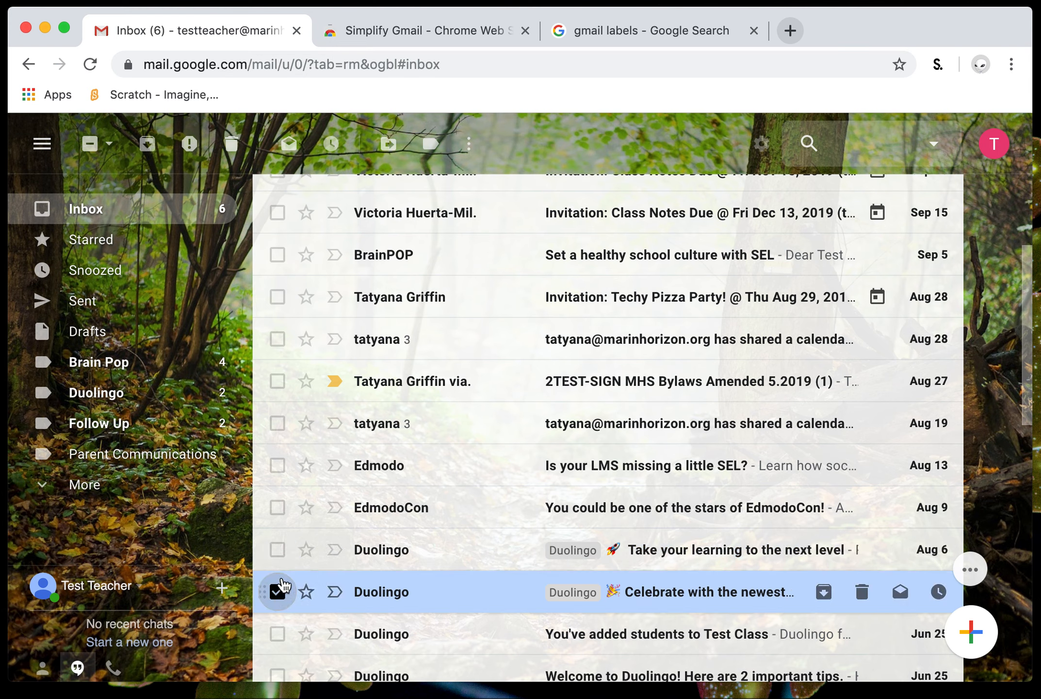
left_click(277, 550)
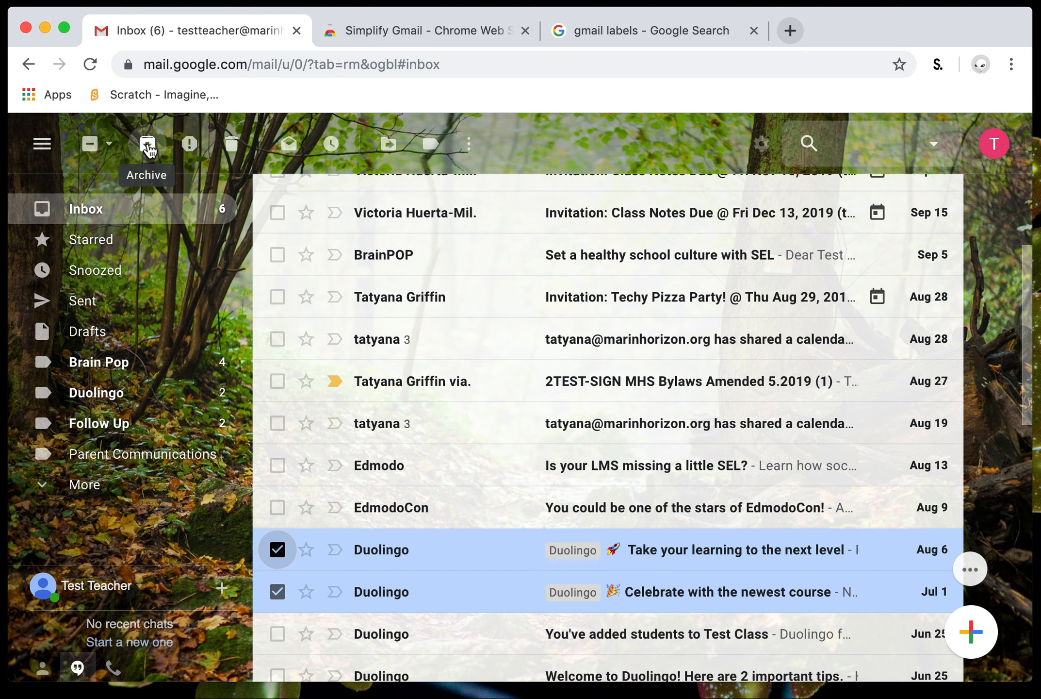
left_click(147, 144)
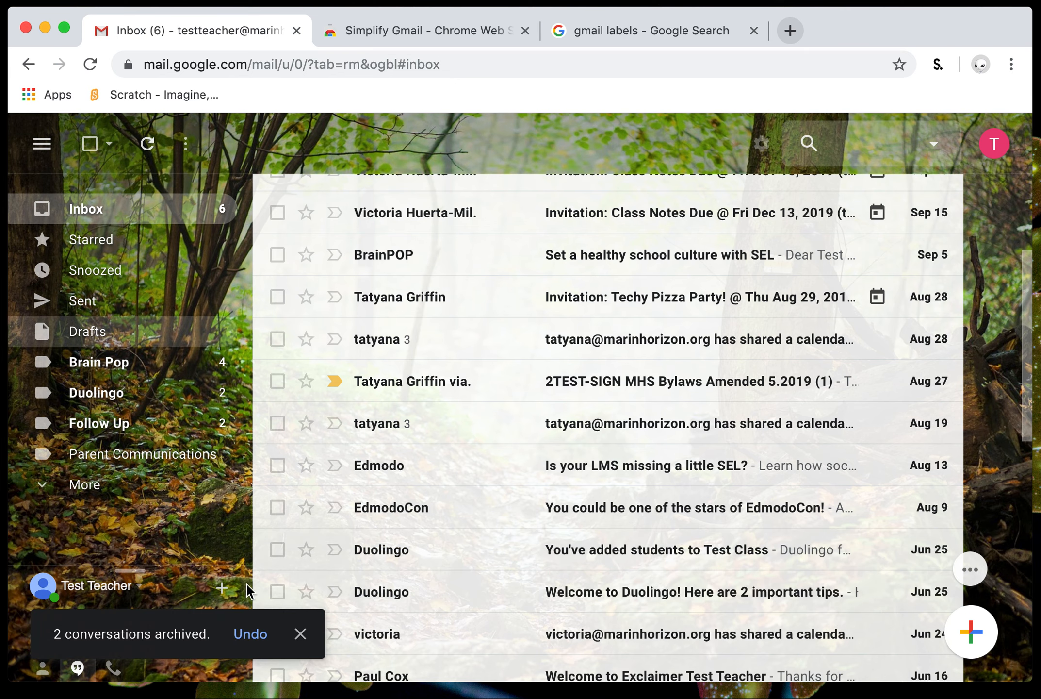
left_click(300, 633)
Look through the Updates emails and view the messages stored under the Duolingo label.
scroll(439, 474, "up", 5)
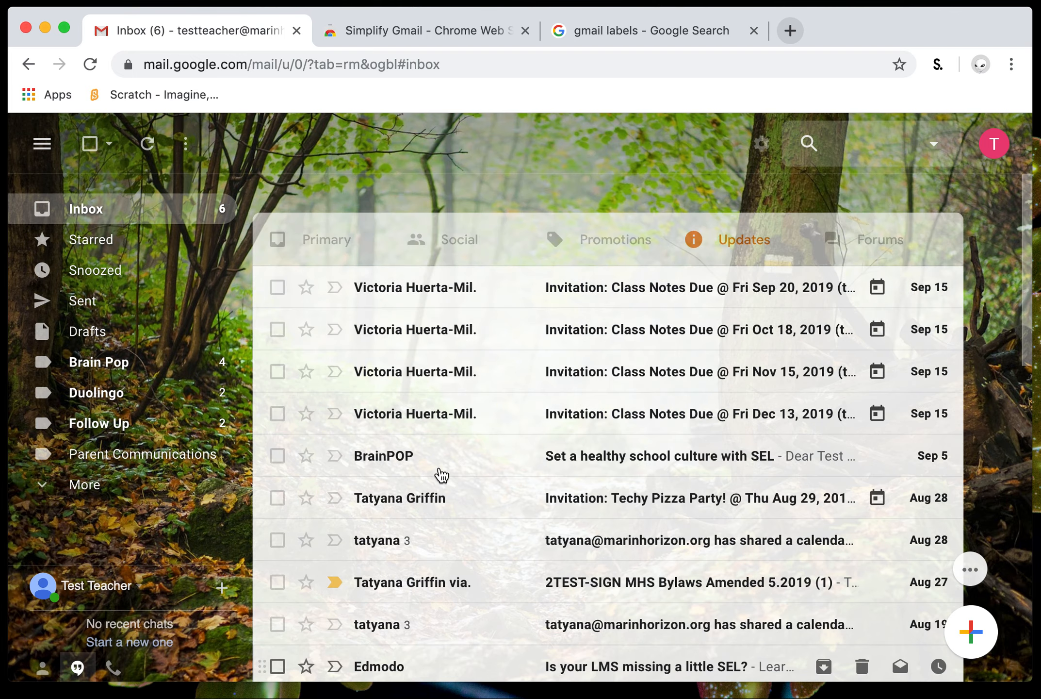
left_click(645, 248)
left_click(728, 245)
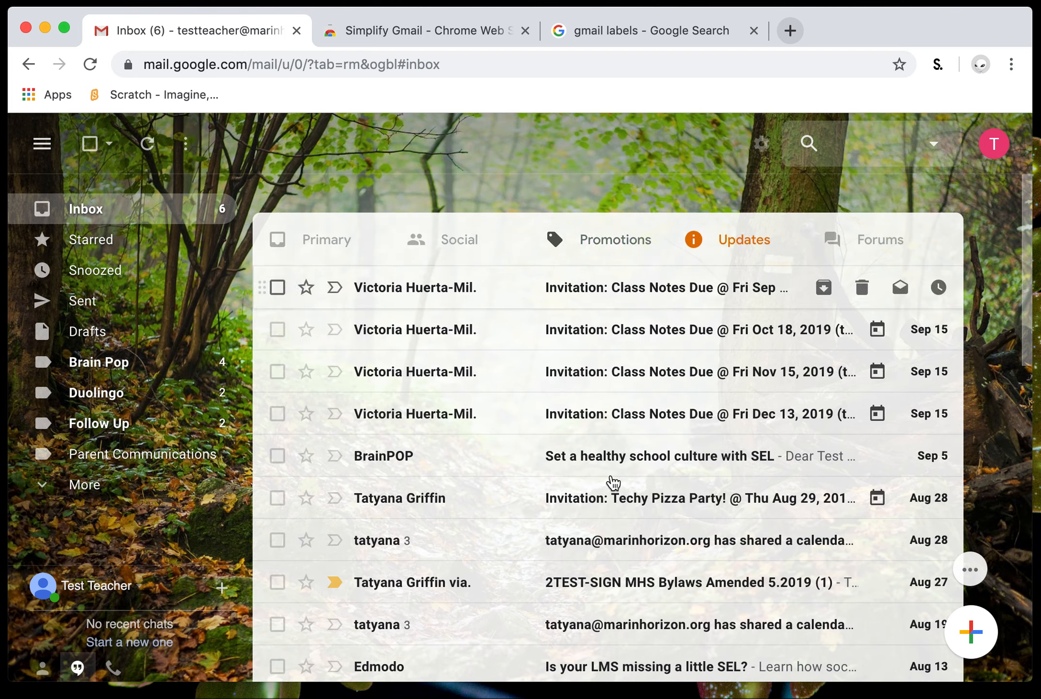
scroll(615, 483, "down", 8)
scroll(614, 483, "up", 4)
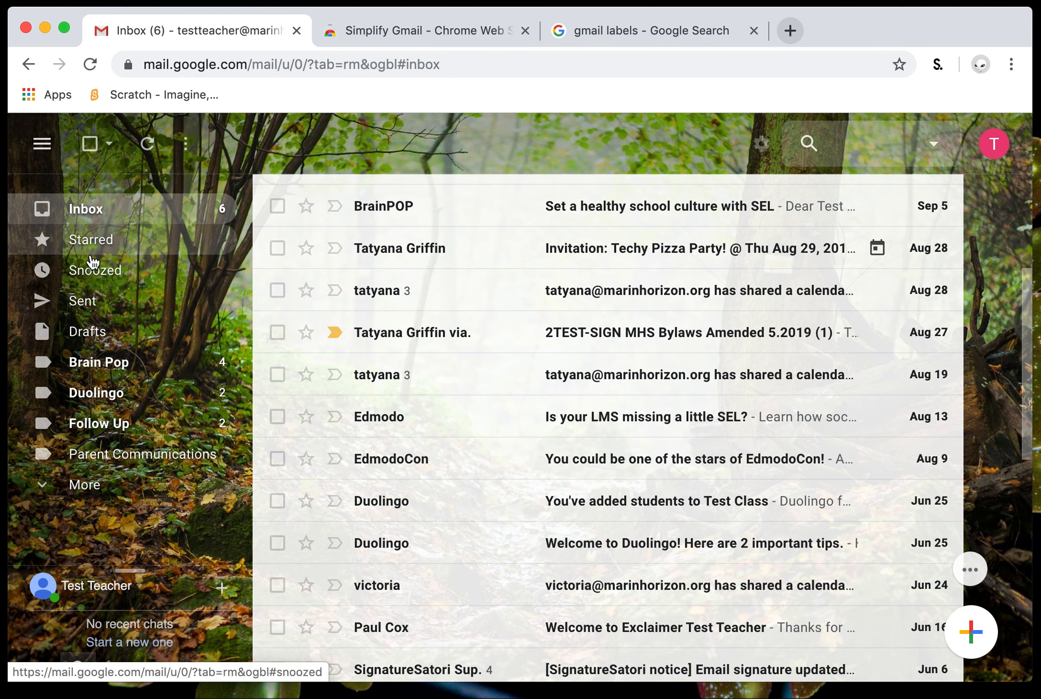
left_click(81, 395)
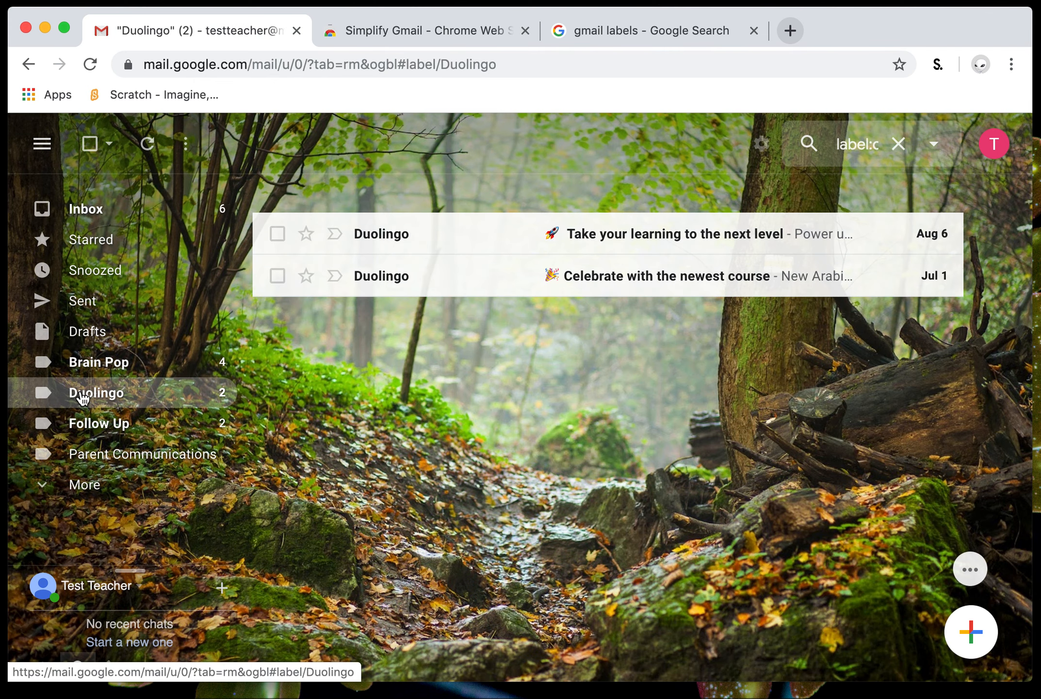